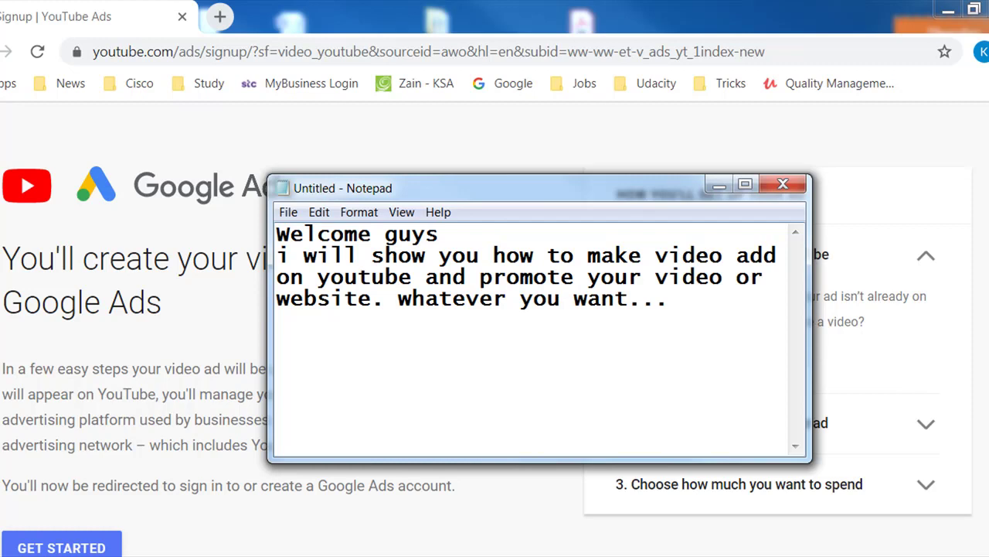
- Minimize the Notepad note and open youtube.com/ads in the browser
click(717, 186)
click(476, 52)
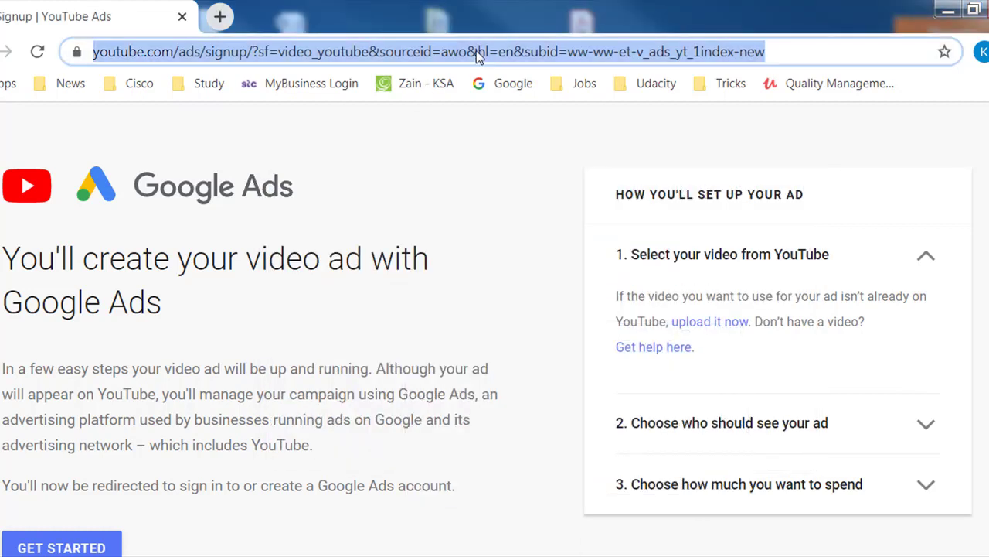
text(youtube)
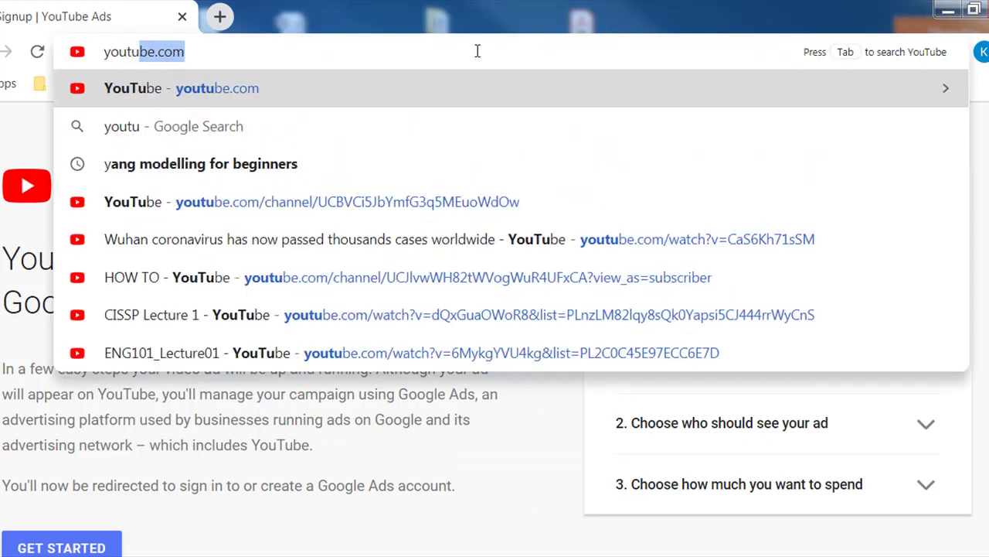
text(.com)
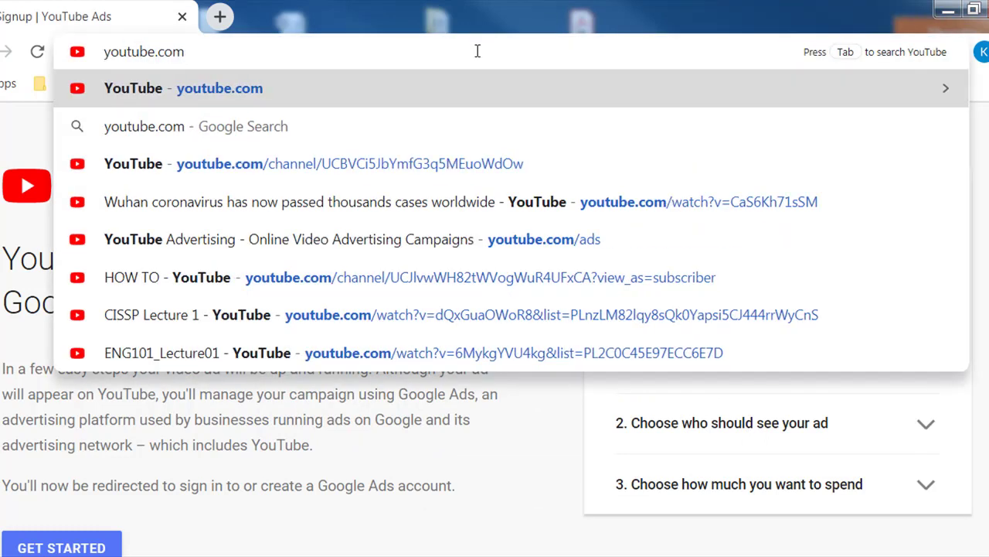
text(/ads)
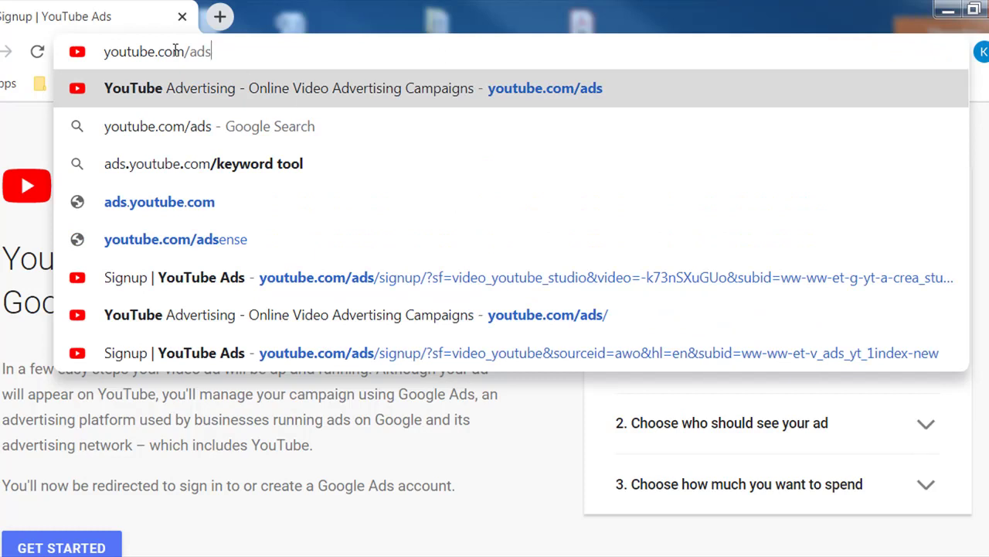
drag(221, 51, 91, 50)
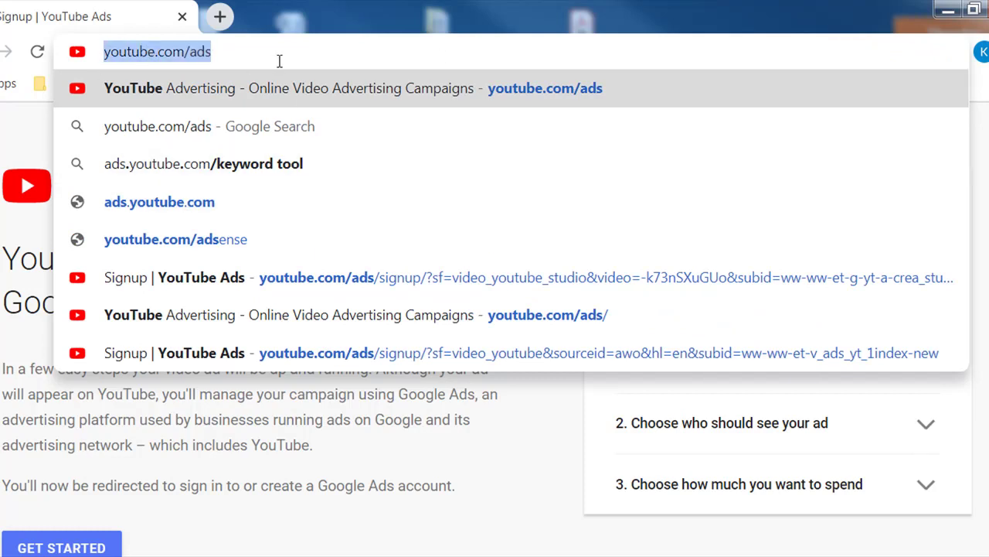
click(254, 54)
key(Return)
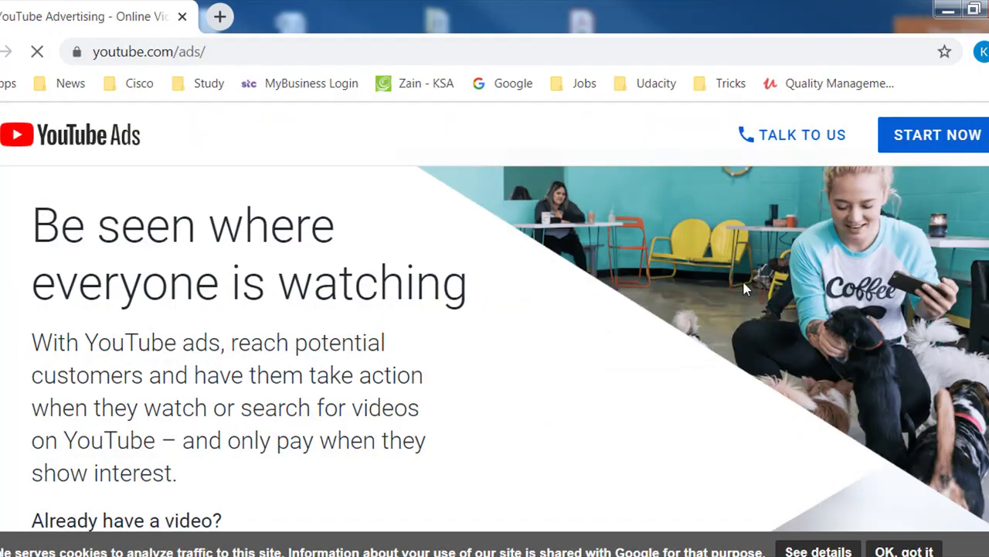
- Start a YouTube ad signup and continue to the Your YouTube video section of the Google Ads video campaign form
click(937, 141)
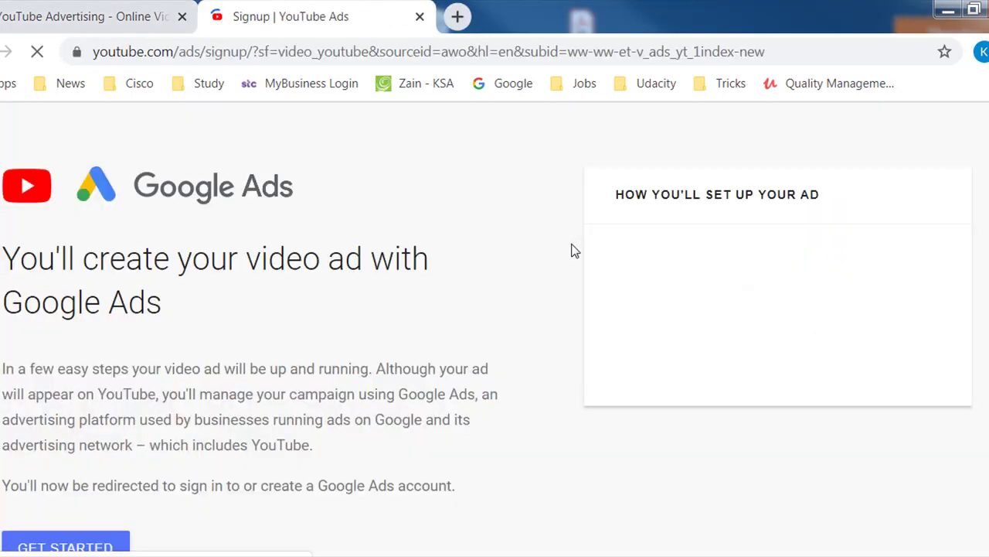
click(85, 548)
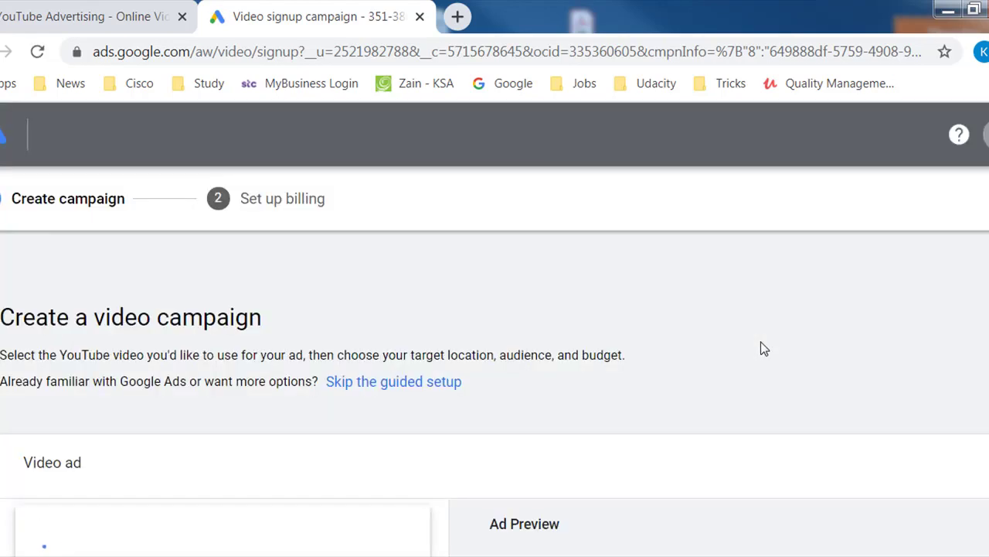
scroll(762, 348, down, 2)
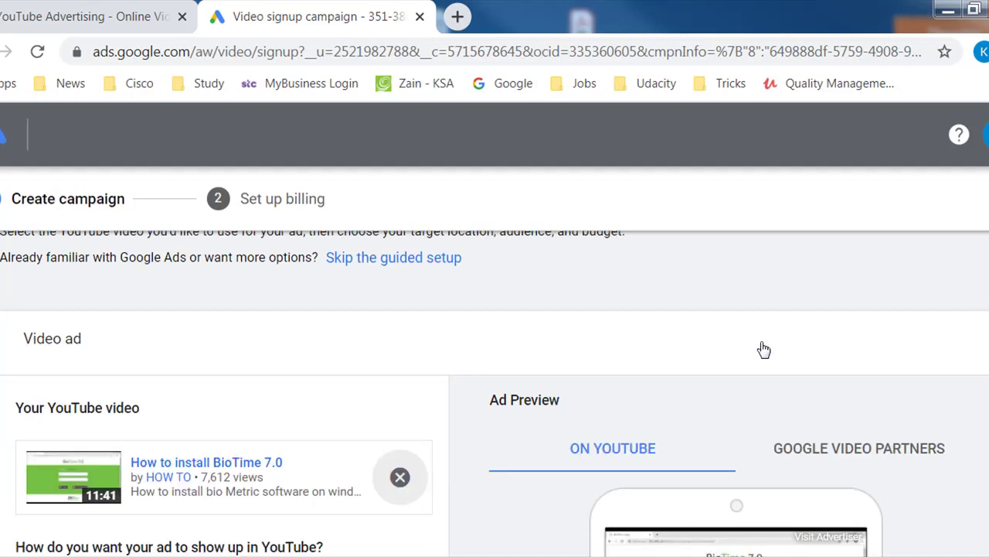
scroll(762, 349, up, 2)
scroll(494, 371, down, 3)
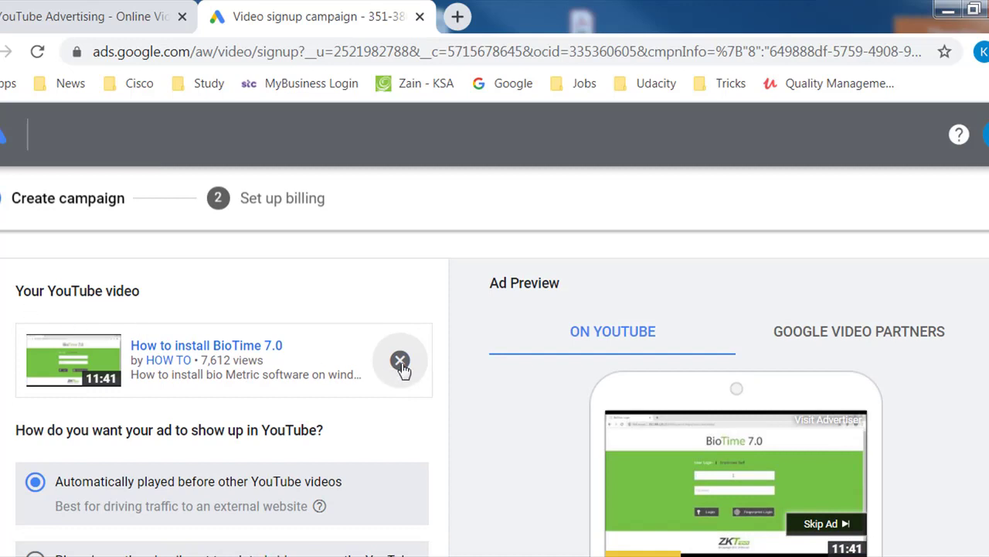
- In Notepad, add the paragraph "make sure you are login on your youtube channal and your video is uploaded on channal. which is used for add."
key(alt+Tab)
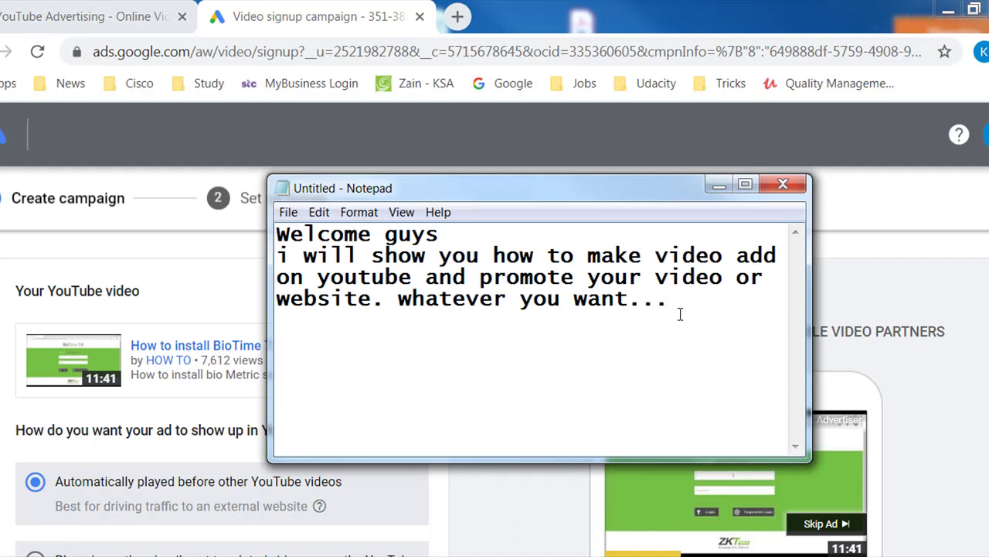
key(Return)
key(Return)
text(make su)
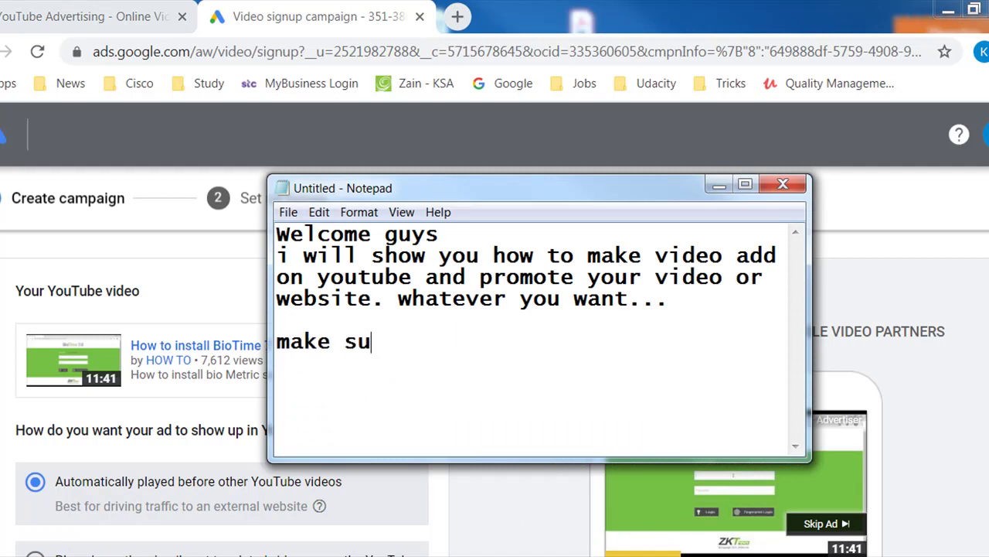
text(re you are)
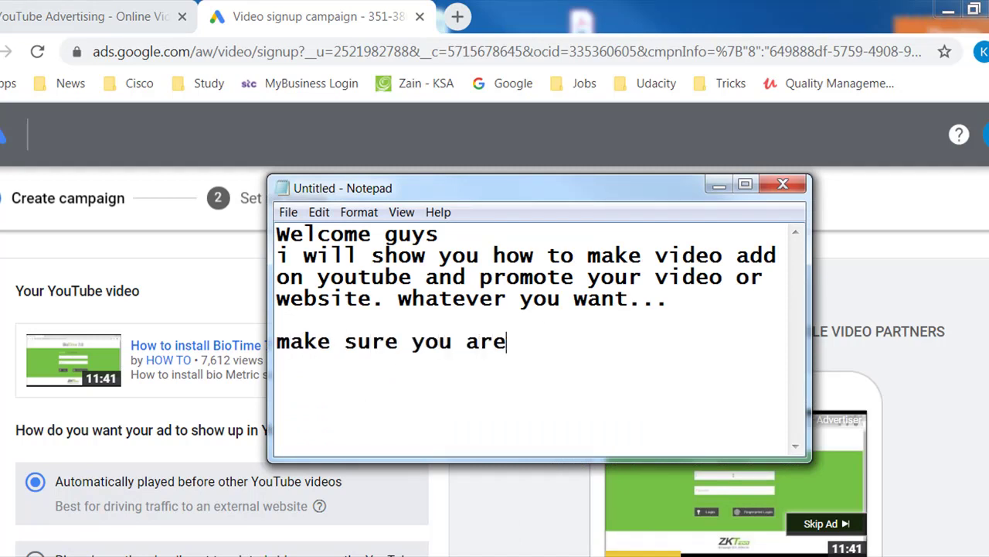
text( login on your youtube)
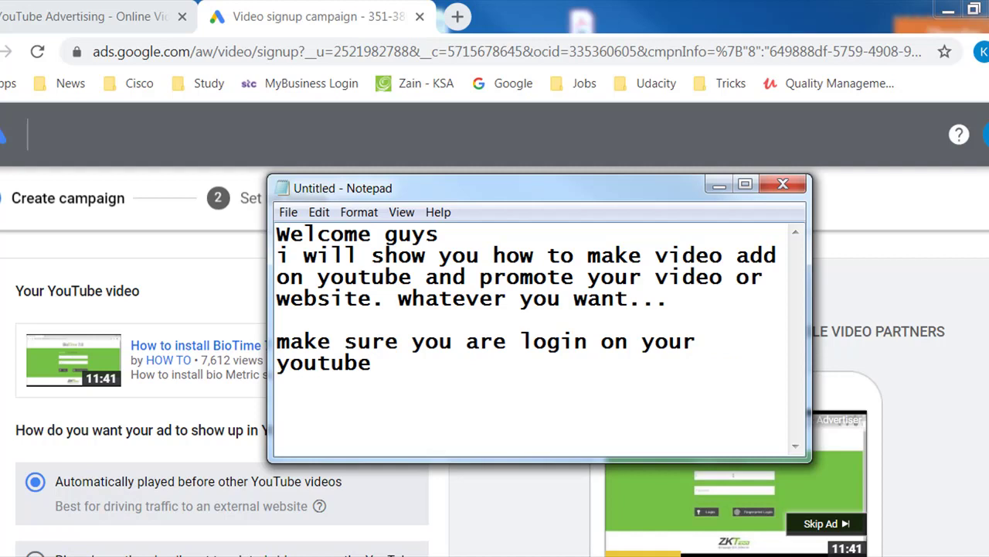
text( channal and)
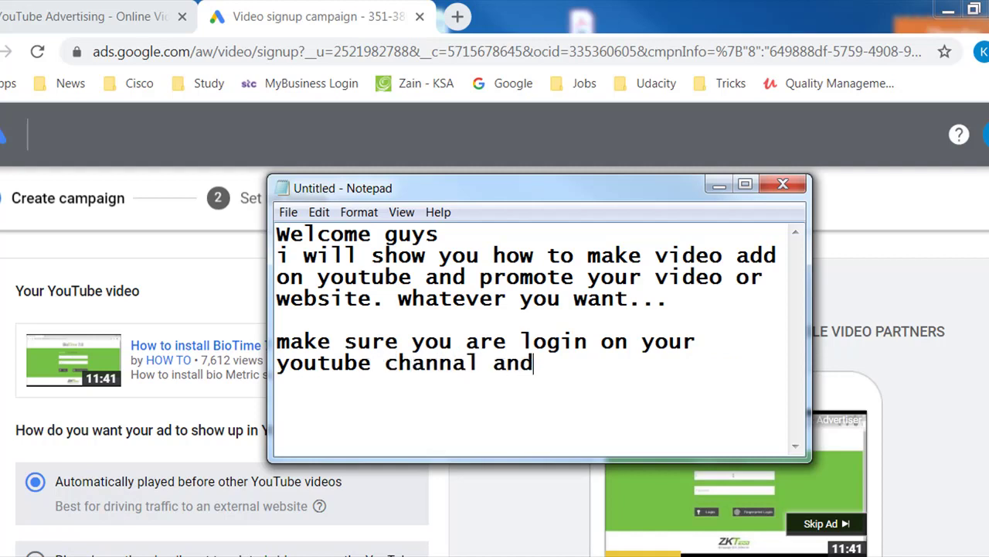
text( your video is)
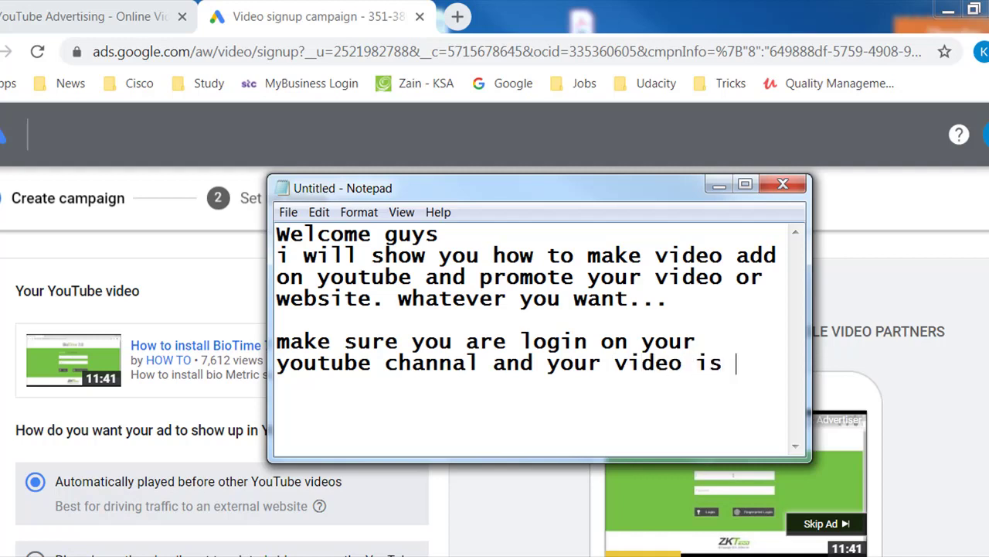
text(uploaded o)
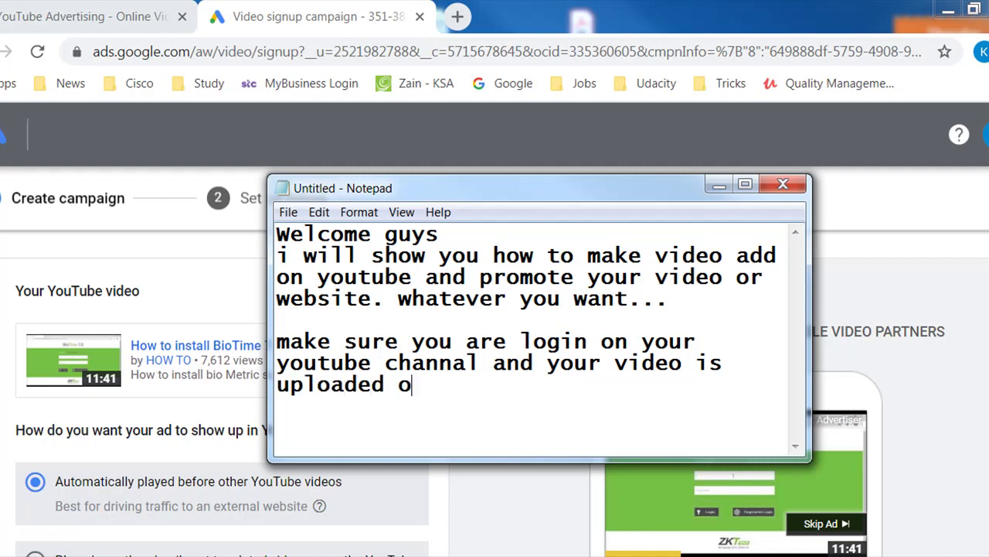
text(n channal.)
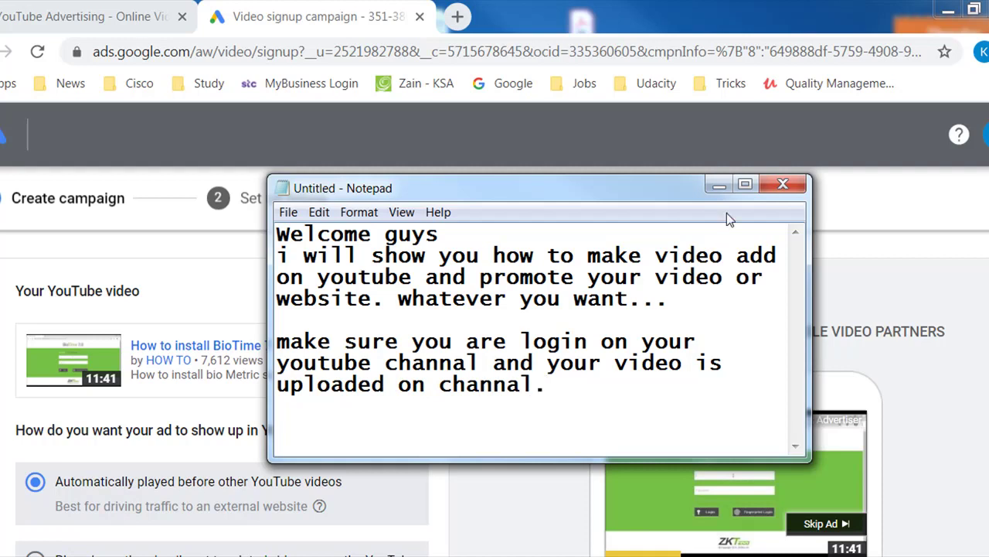
text( which is used for add.)
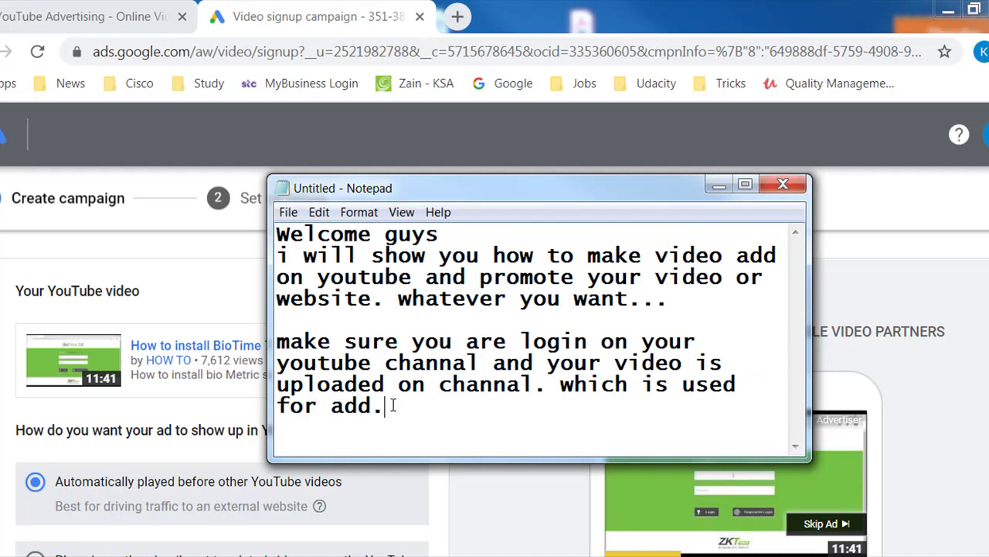
- Correct the note's last word to "ads" and minimize Notepad to return to the campaign form
click(372, 408)
key(BackSpace)
text(s)
click(720, 183)
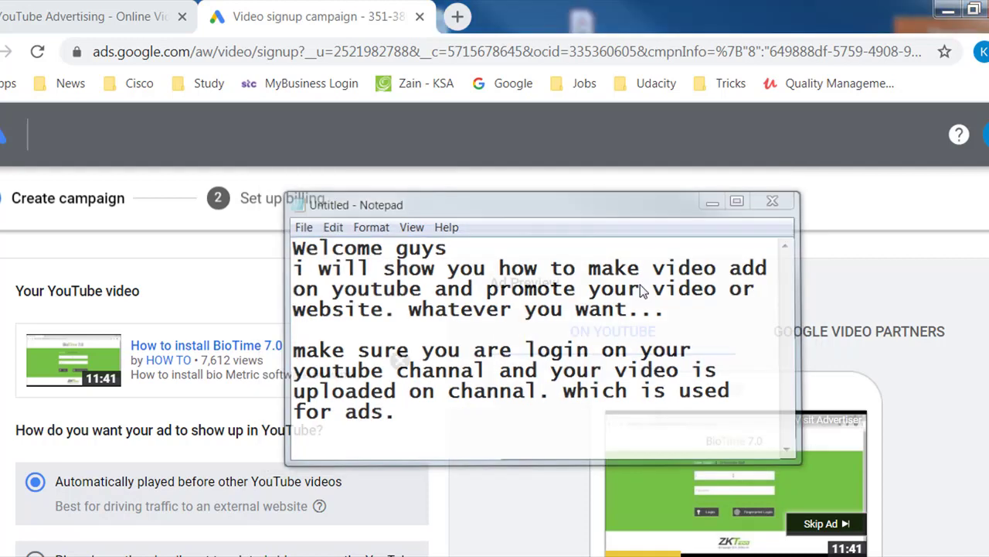
- Compare the two YouTube ad formats and their previews, ending with Automatically played before other YouTube videos selected
scroll(477, 421, down, 3)
scroll(448, 371, up, 2)
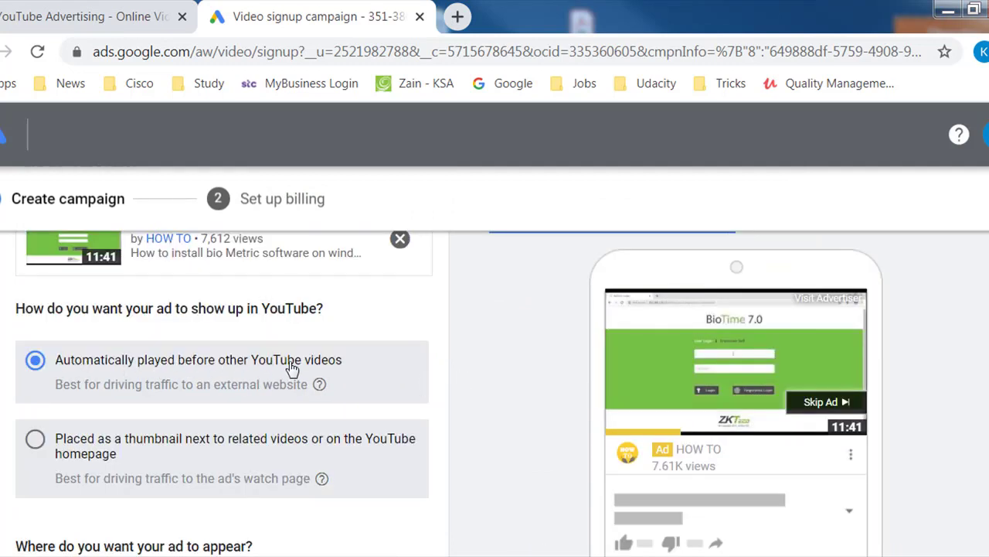
mouse_move(320, 386)
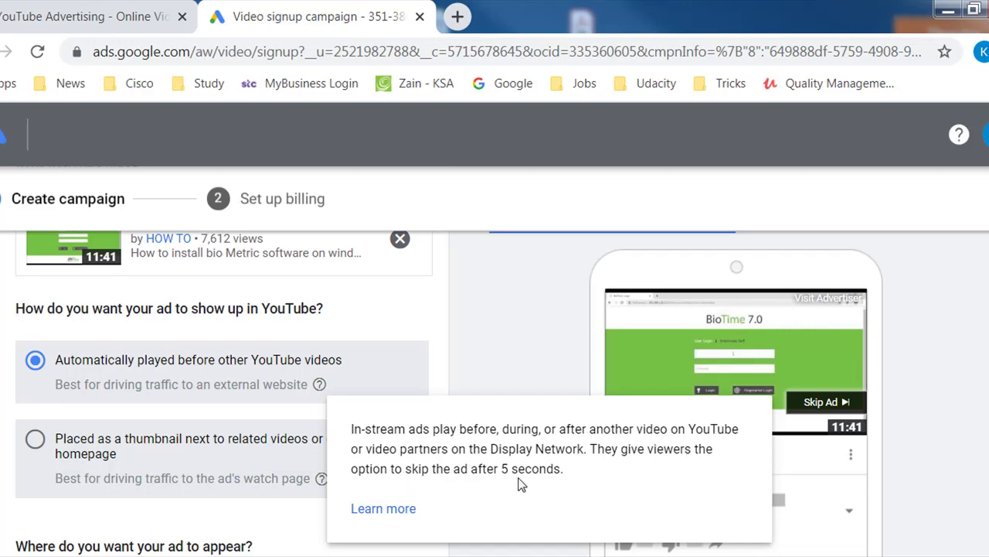
click(35, 439)
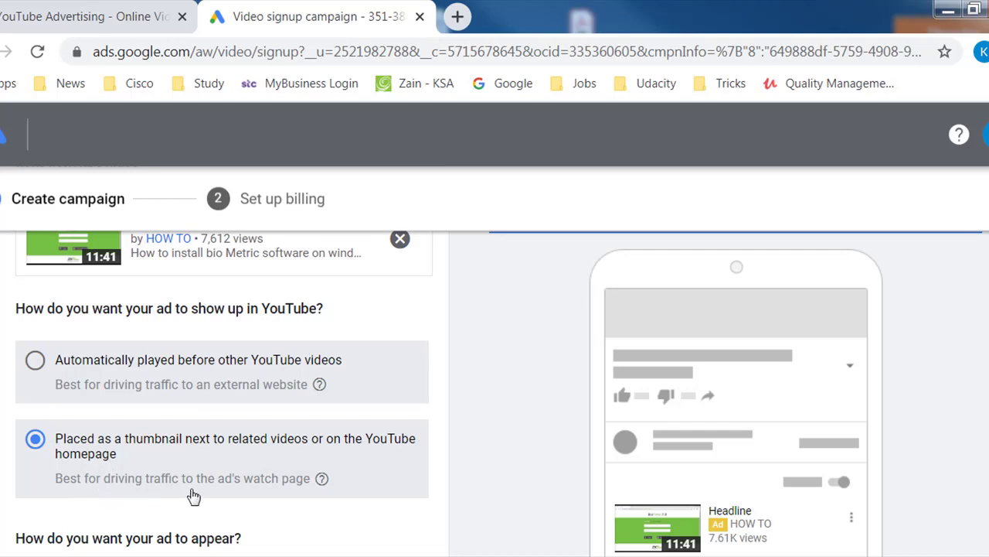
scroll(512, 457, down, 2)
scroll(511, 456, up, 2)
click(36, 361)
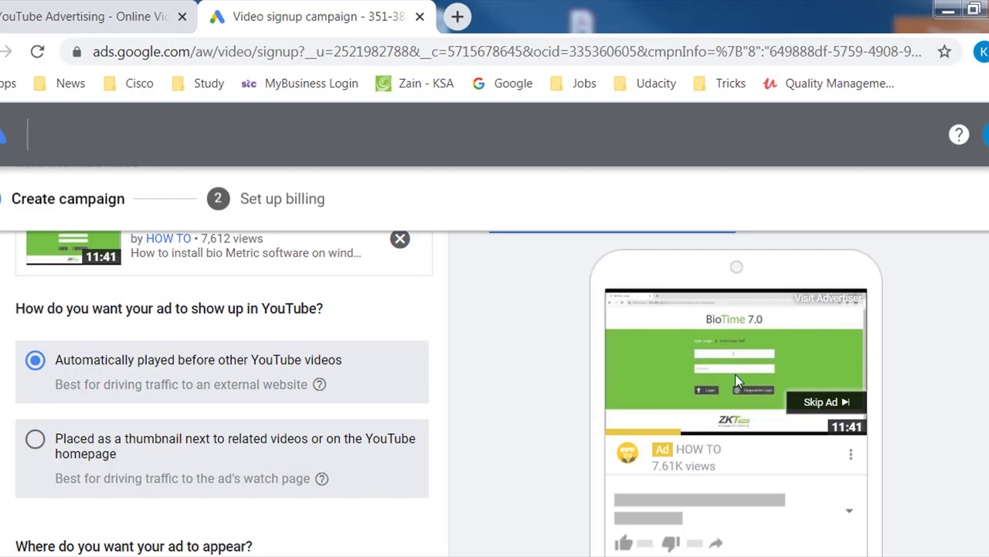
- At the ad placement question, switch to Notepad, add the line "it is your choice" to the note, and minimize it
scroll(491, 411, down, 3)
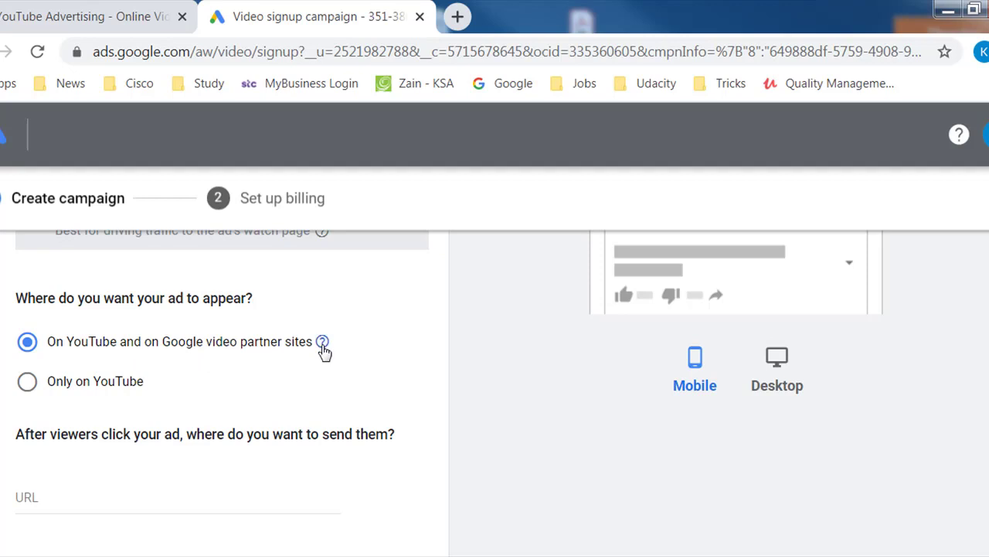
mouse_move(323, 350)
key(alt+Tab)
key(Return)
key(Return)
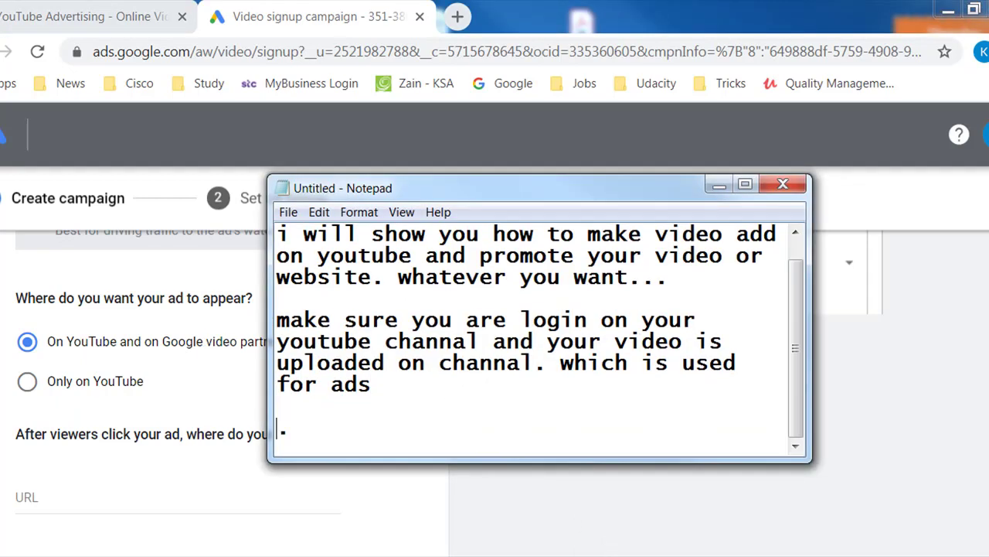
text(it is your choice)
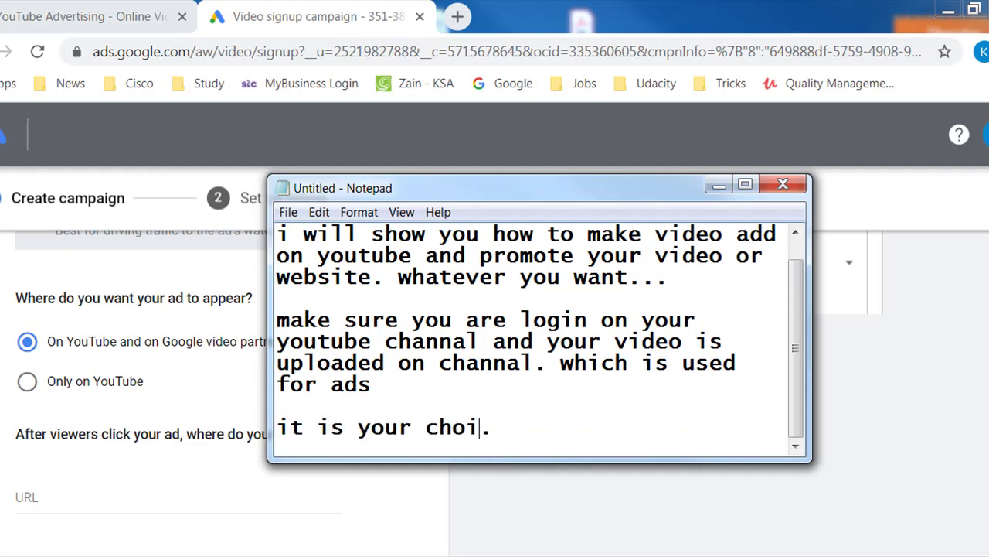
click(718, 186)
- Limit the ad's placement to Only on YouTube and paste the current Google Ads signup page address as the destination URL
click(28, 382)
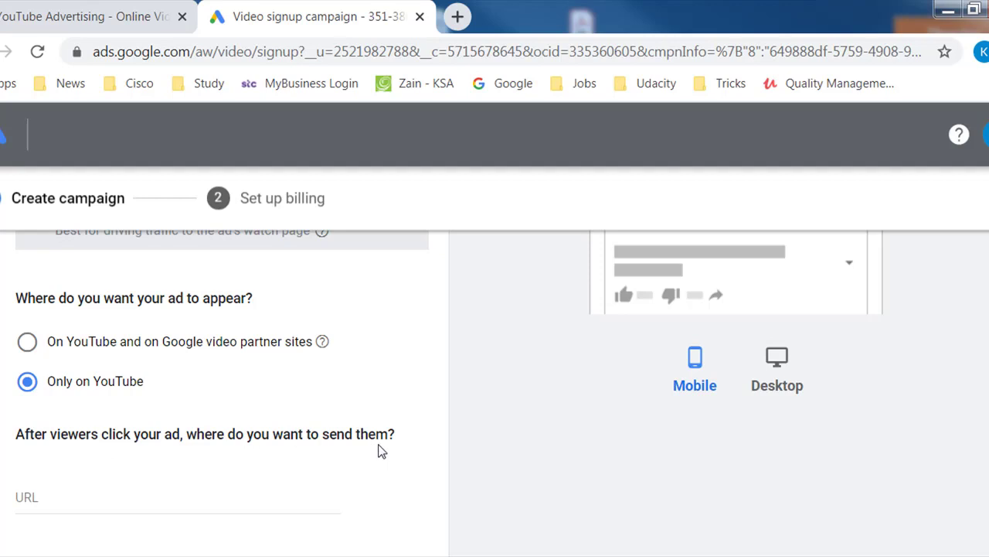
click(192, 493)
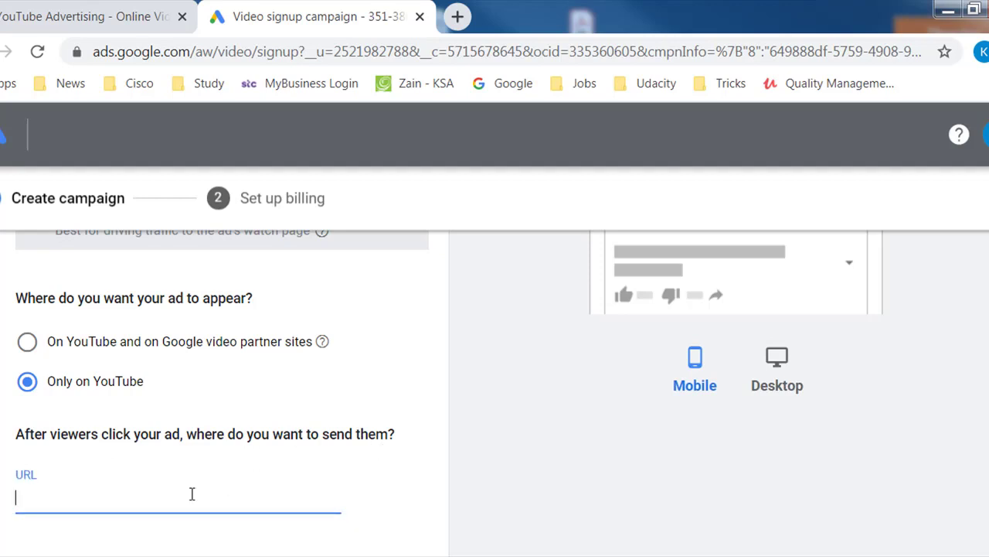
click(359, 57)
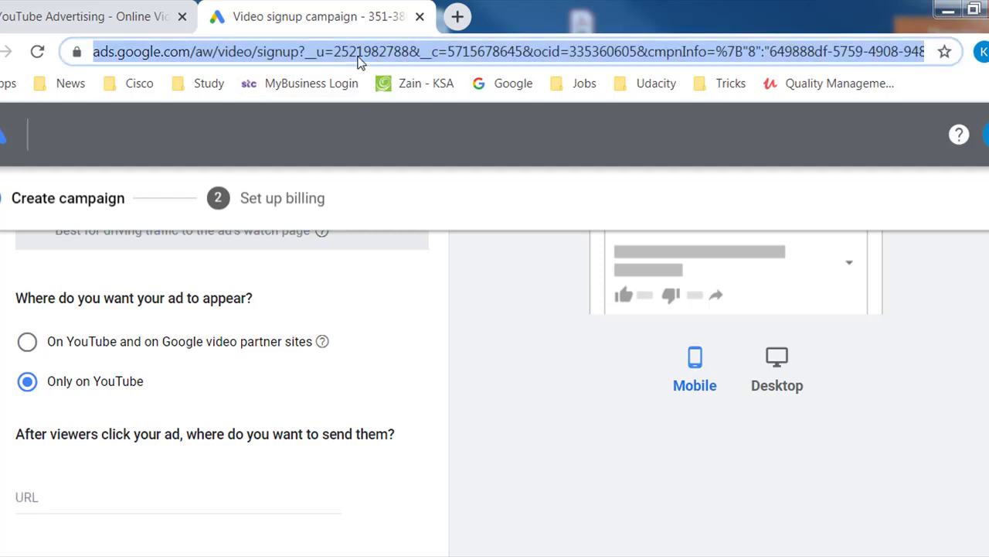
click(114, 490)
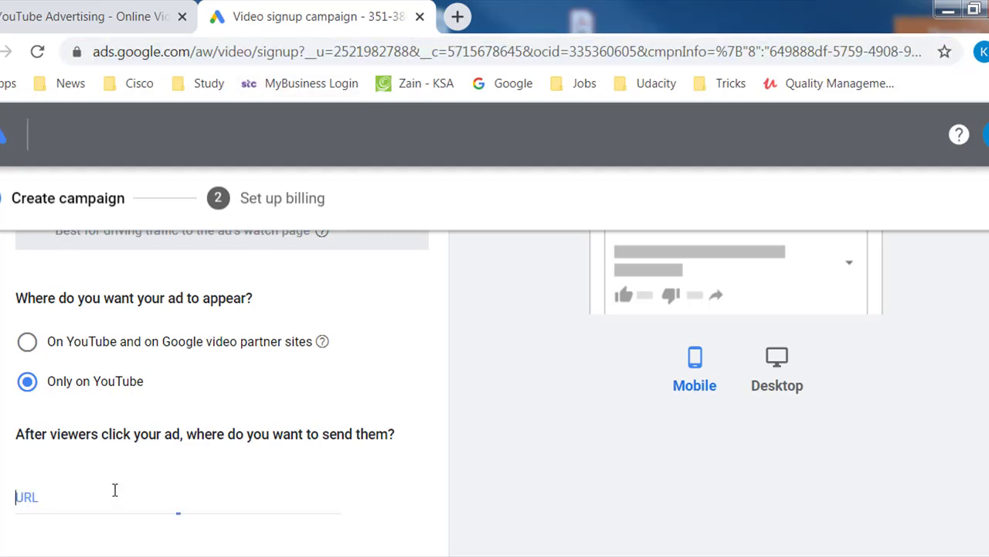
key(ctrl+v)
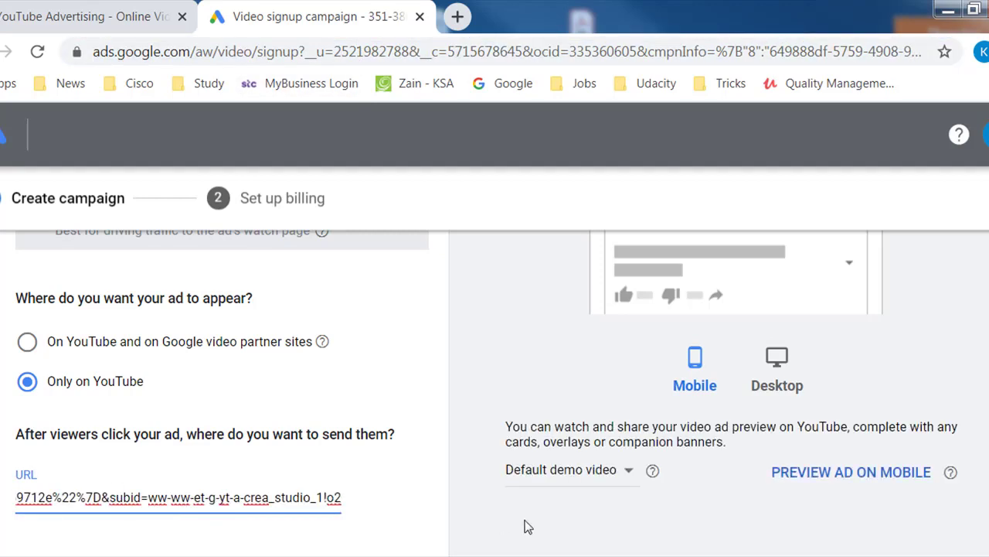
- Switch to Notepad, add the line "here should be your website link, channel link etc.." to the note, and minimize it
key(alt+Tab)
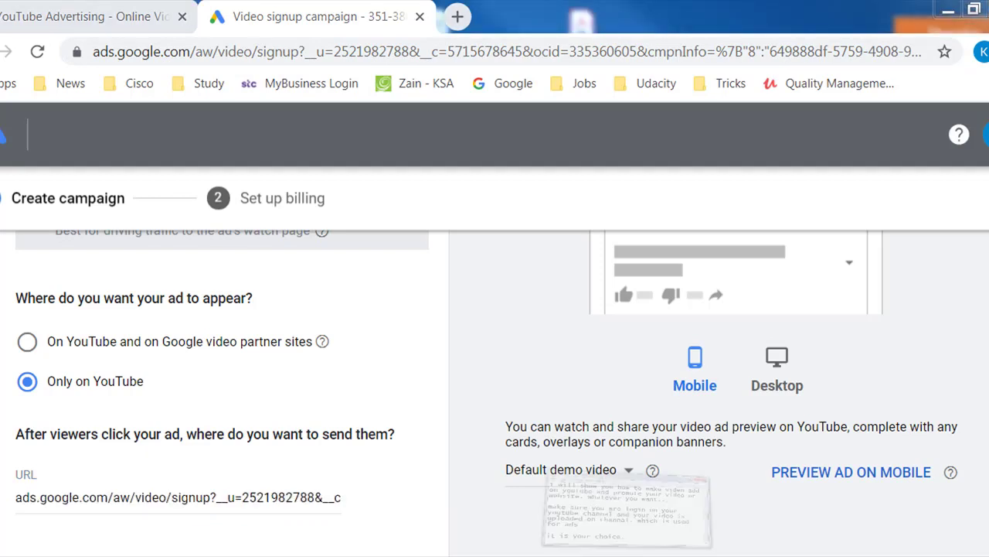
key(Return)
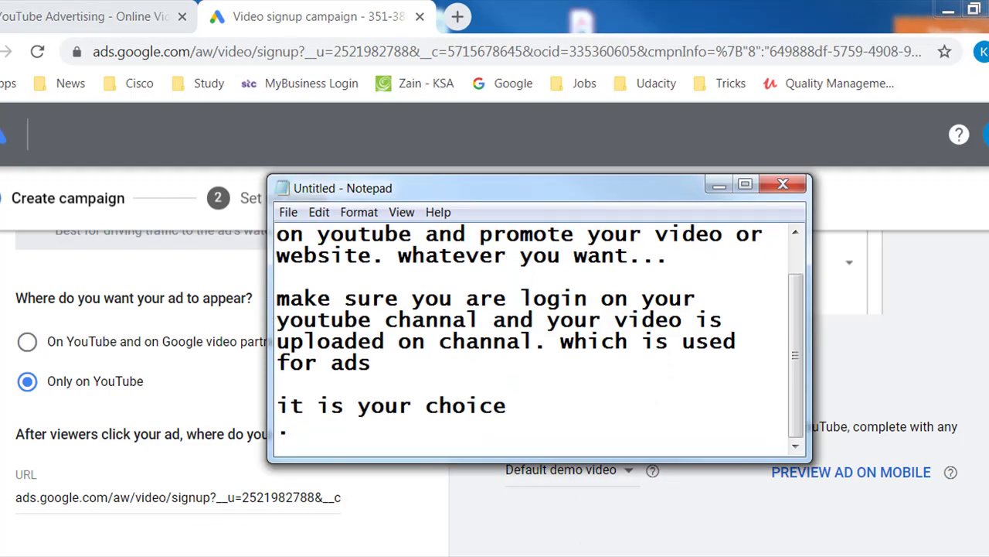
text(here)
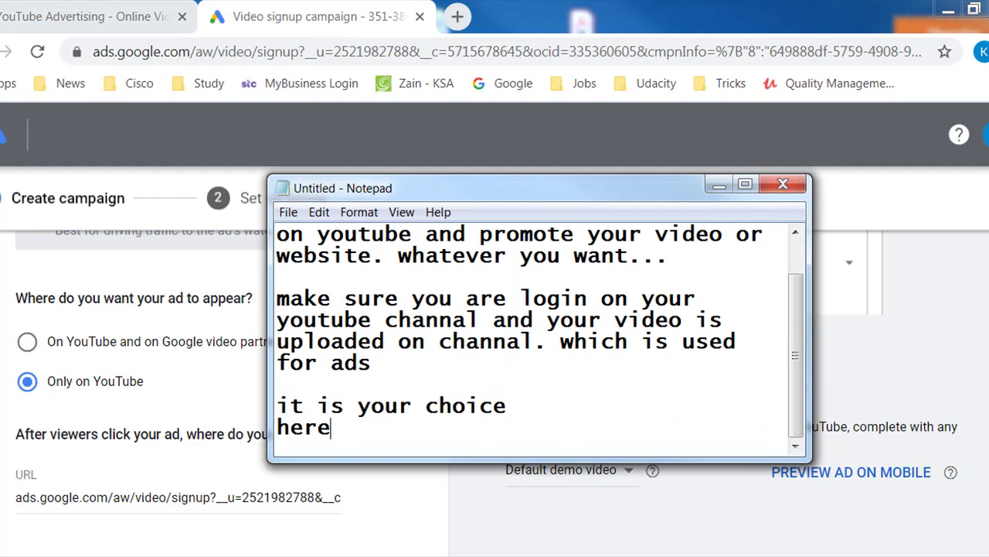
text( should be )
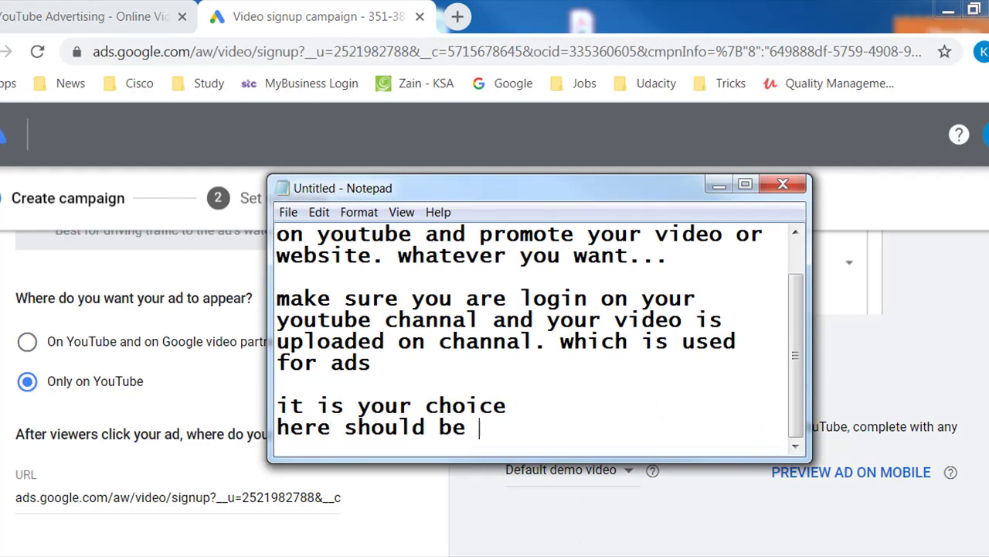
text(your web)
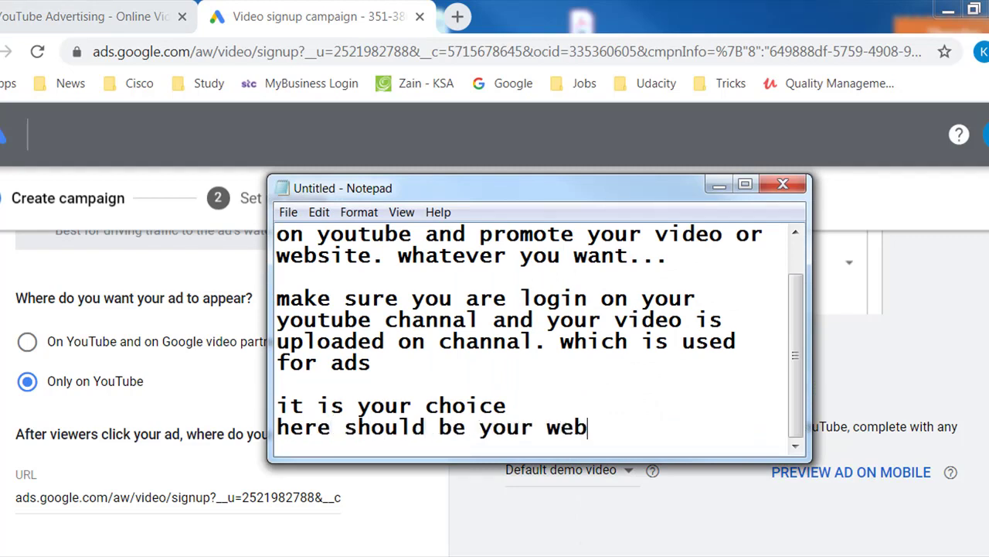
text(site link)
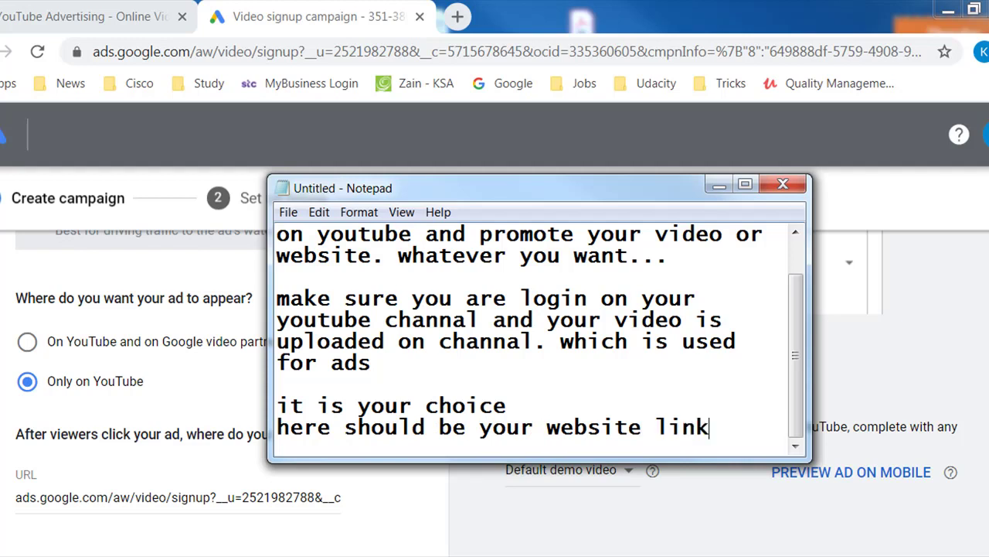
text(,)
key(Return)
text(channe)
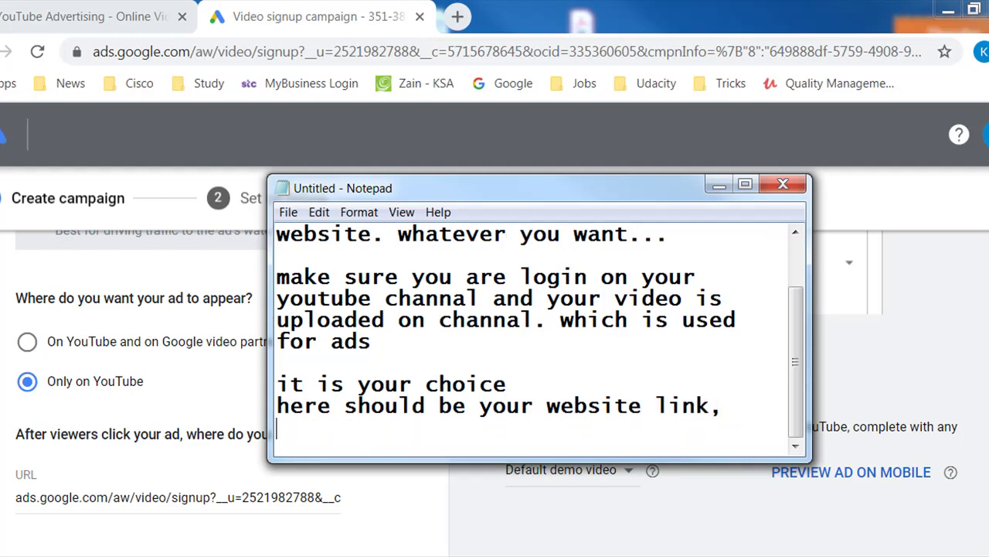
text(l link etc..)
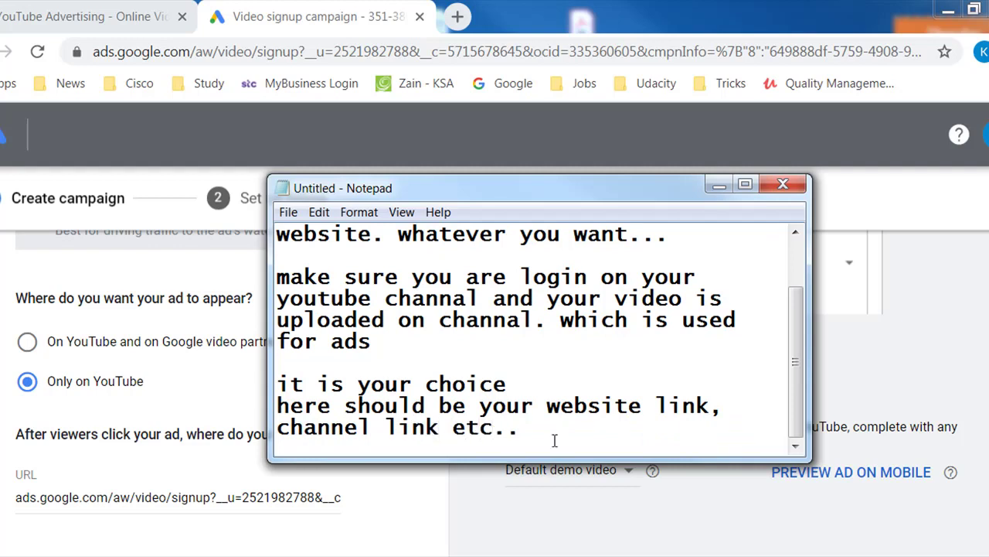
click(718, 185)
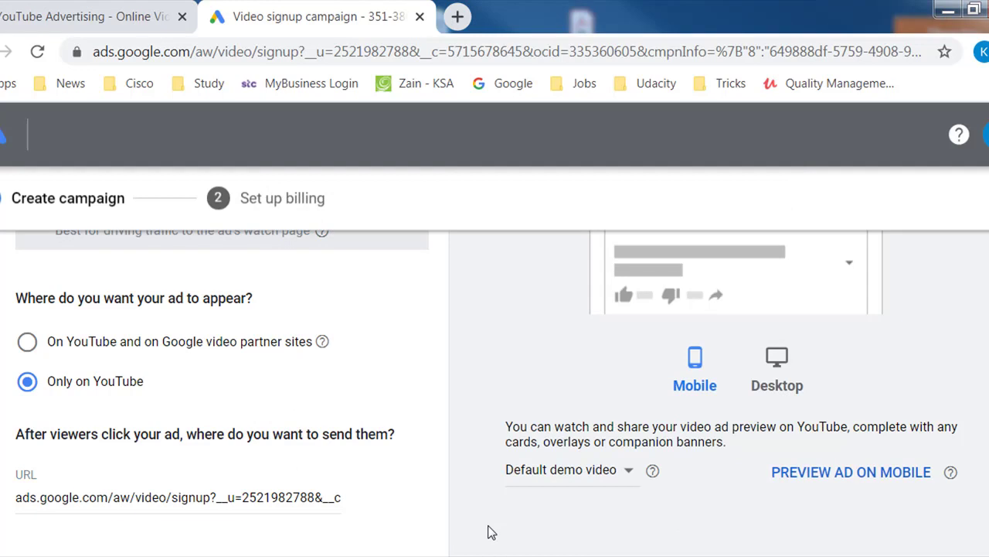
- Open youtube.com in a new tab, go to the signed-in account's own channel page, and copy its address
scroll(491, 532, down, 2)
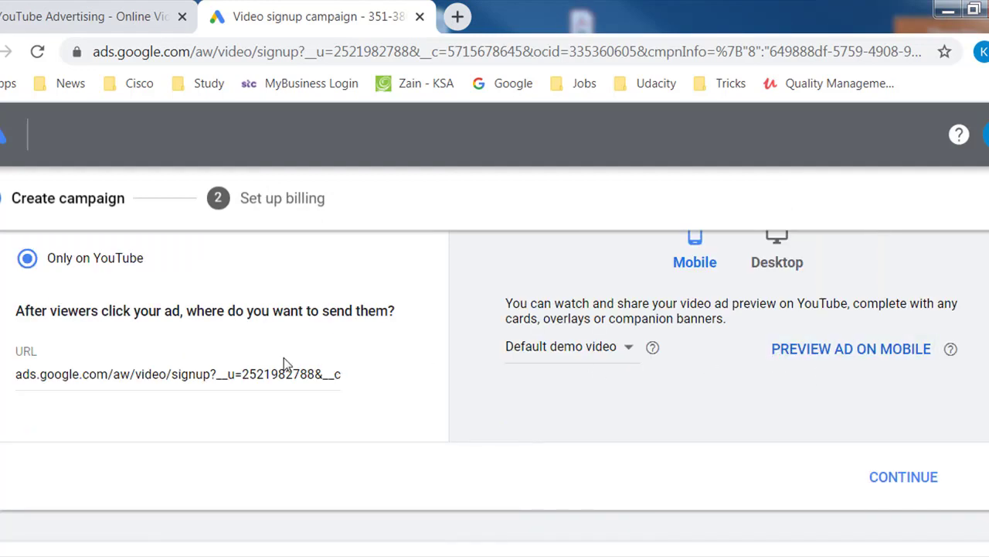
click(460, 17)
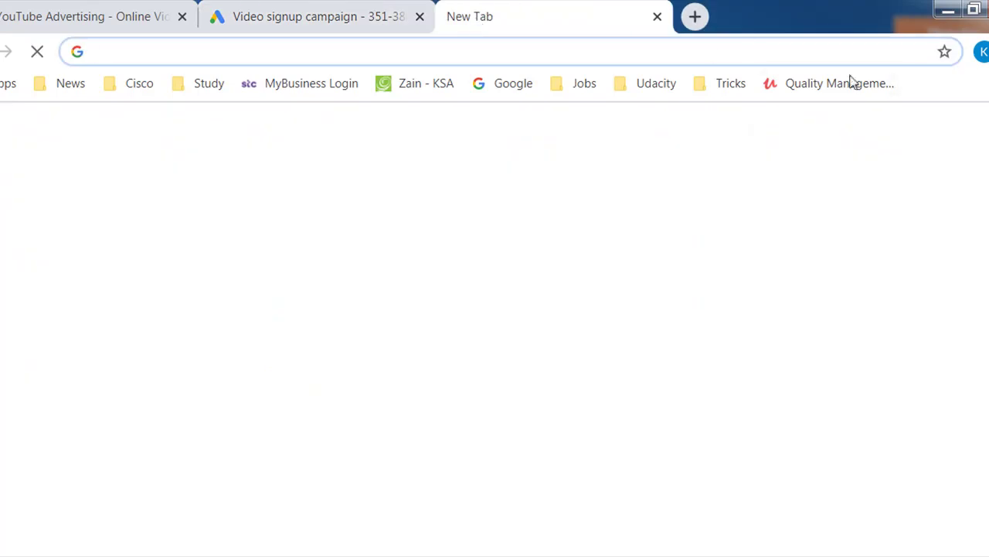
text(youtube.com)
key(Return)
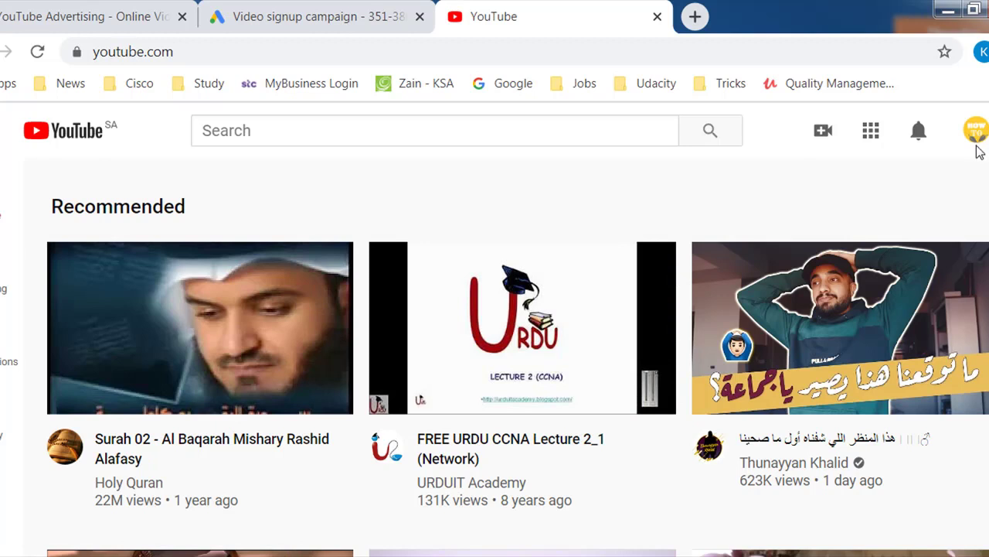
click(976, 131)
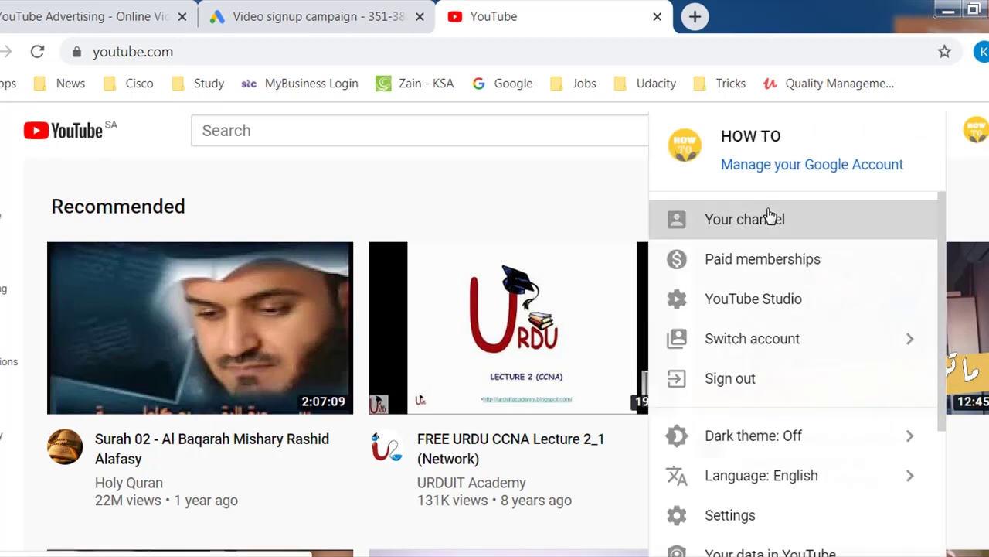
click(770, 219)
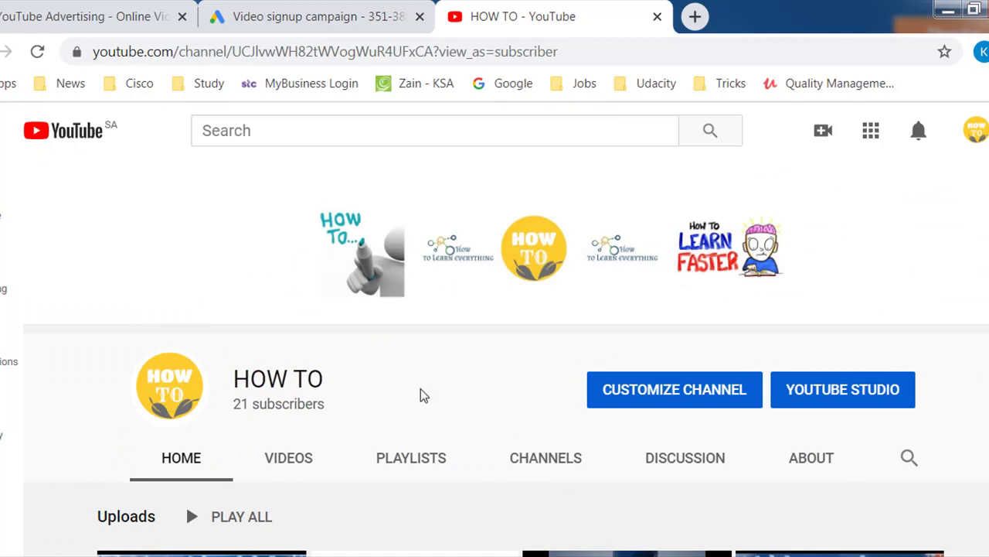
scroll(426, 385, down, 1)
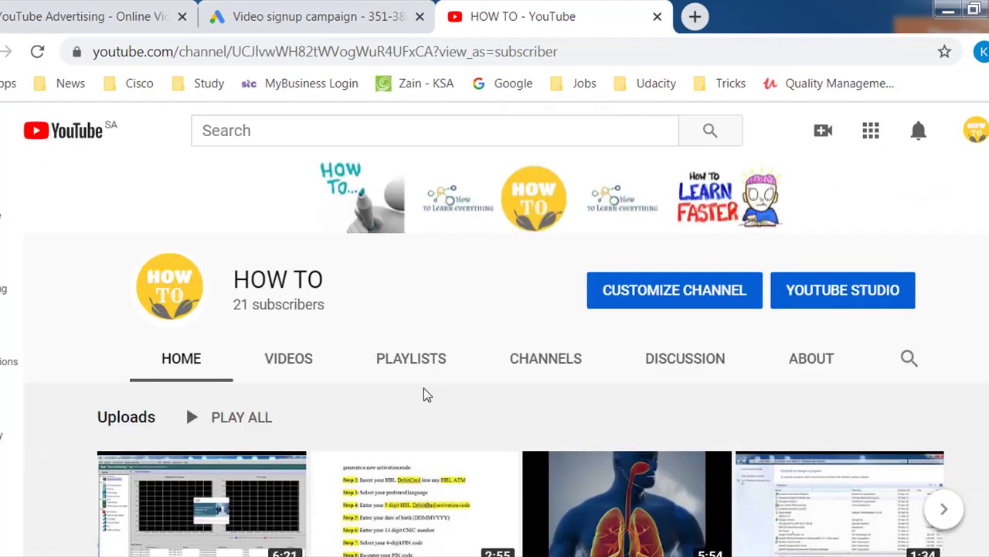
click(561, 48)
key(ctrl+c)
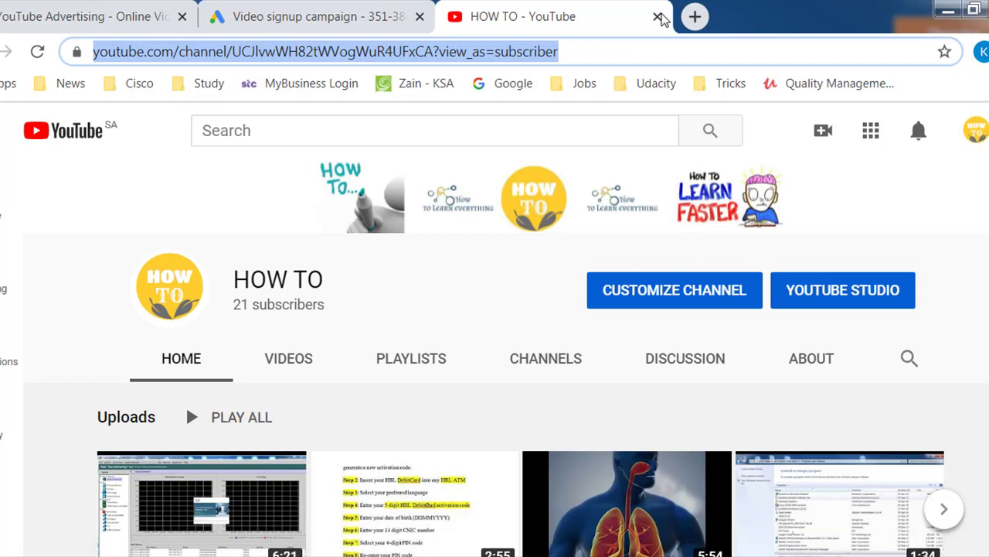
- Close the channel page and replace the ad's destination URL with the copied YouTube channel address
click(657, 16)
click(292, 377)
key(ctrl+a)
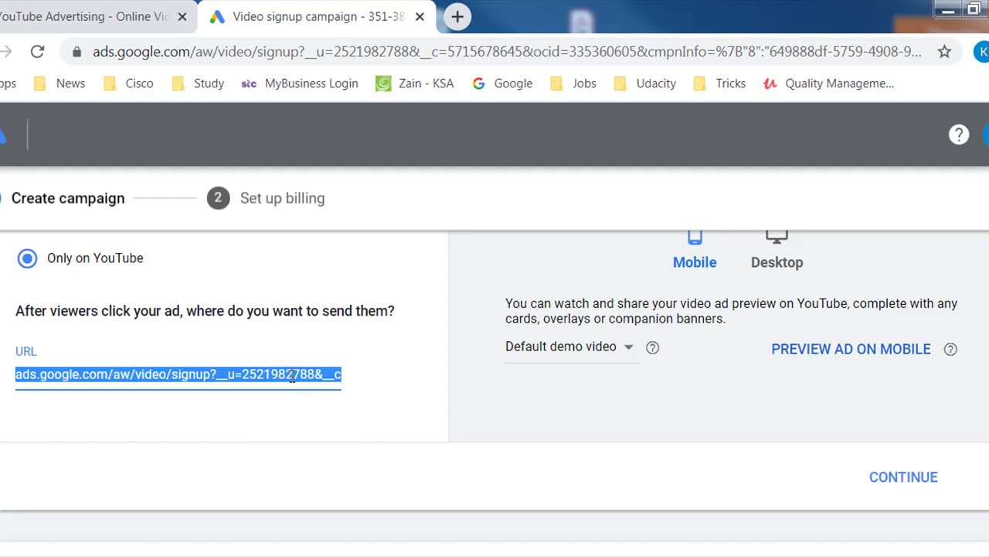
key(BackSpace)
key(ctrl+v)
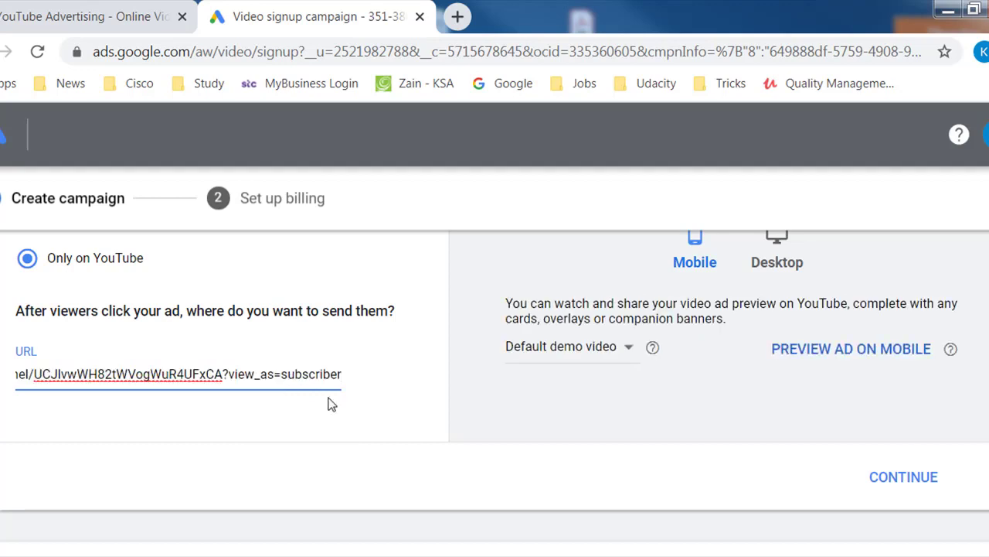
- Generate the mobile ad preview, check its demo video options, keep Default demo video, and open the preview link
click(803, 354)
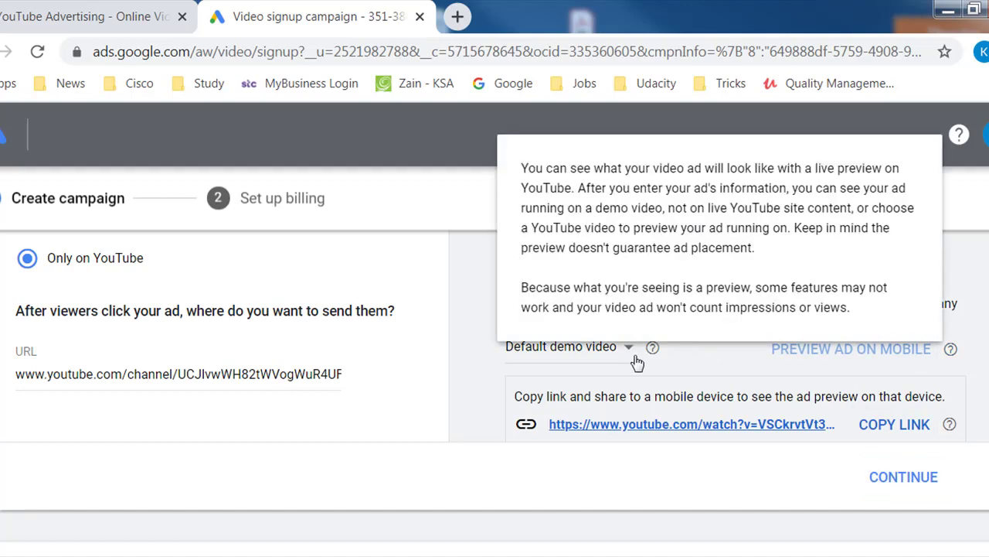
click(629, 354)
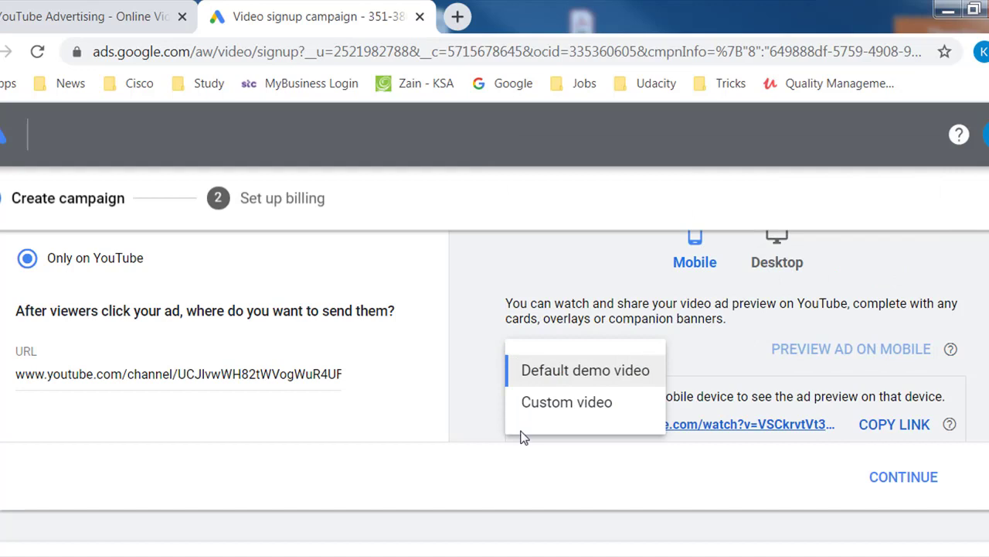
click(697, 341)
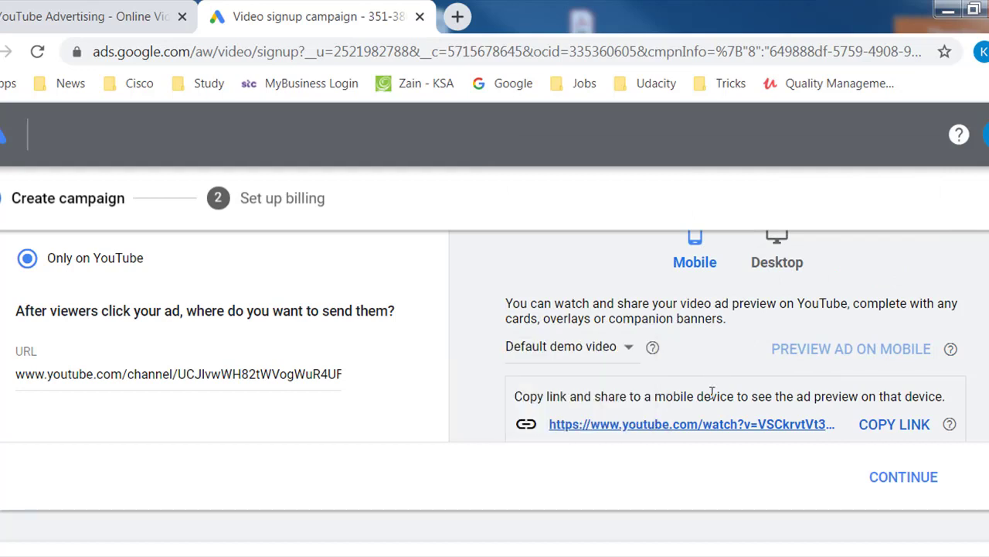
click(711, 427)
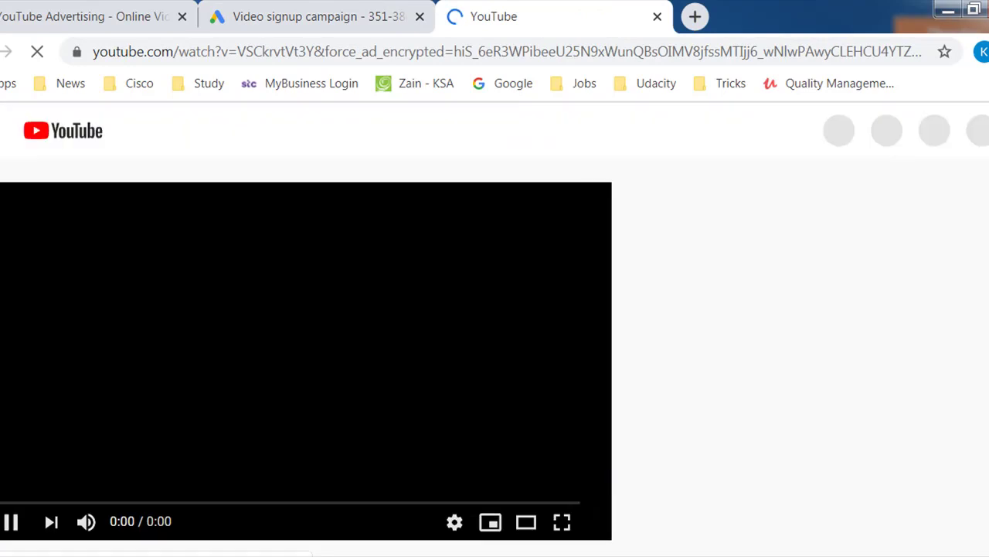
- Switch to Notepad, add "preview" on a new line below a blank one, and minimize the note
click(614, 541)
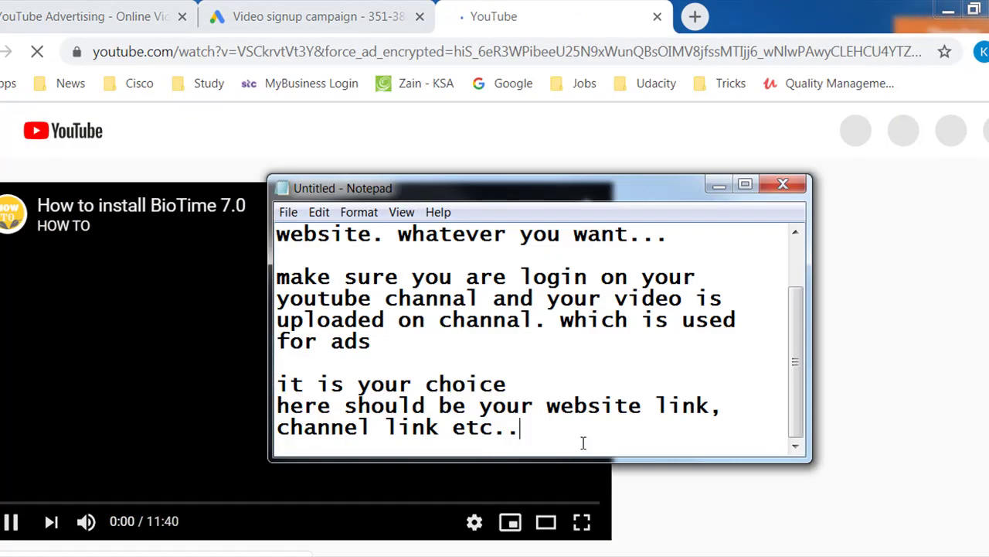
key(Return)
key(Return)
text(preview)
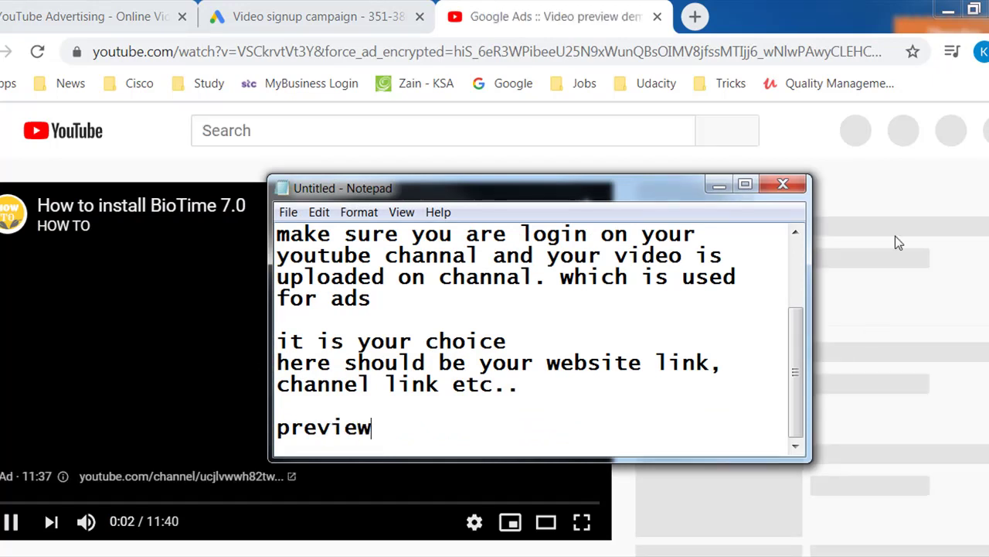
click(719, 185)
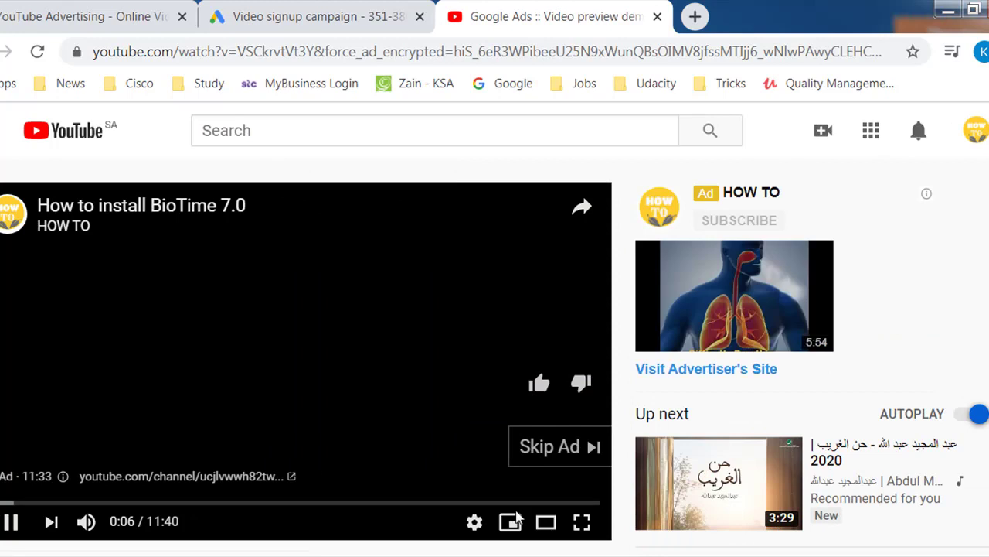
- Watch the ad preview in theater mode, skip the ad to reach the demo video, and close the preview page
click(546, 522)
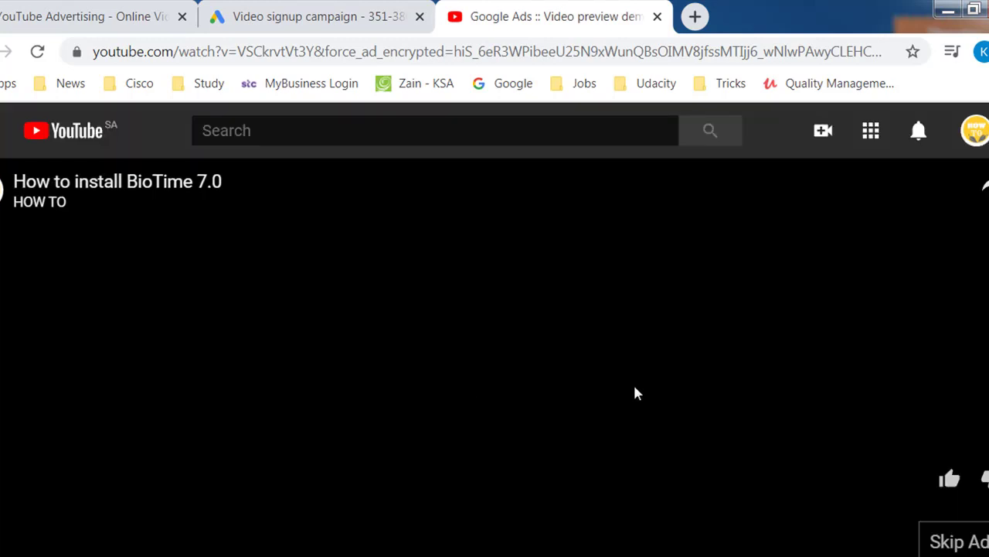
scroll(634, 394, down, 4)
scroll(158, 464, up, 2)
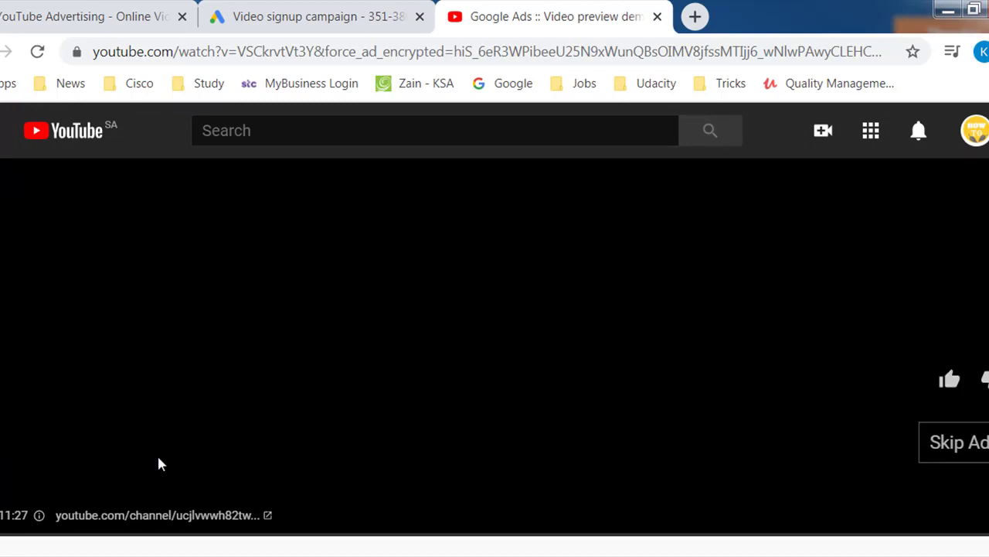
click(950, 452)
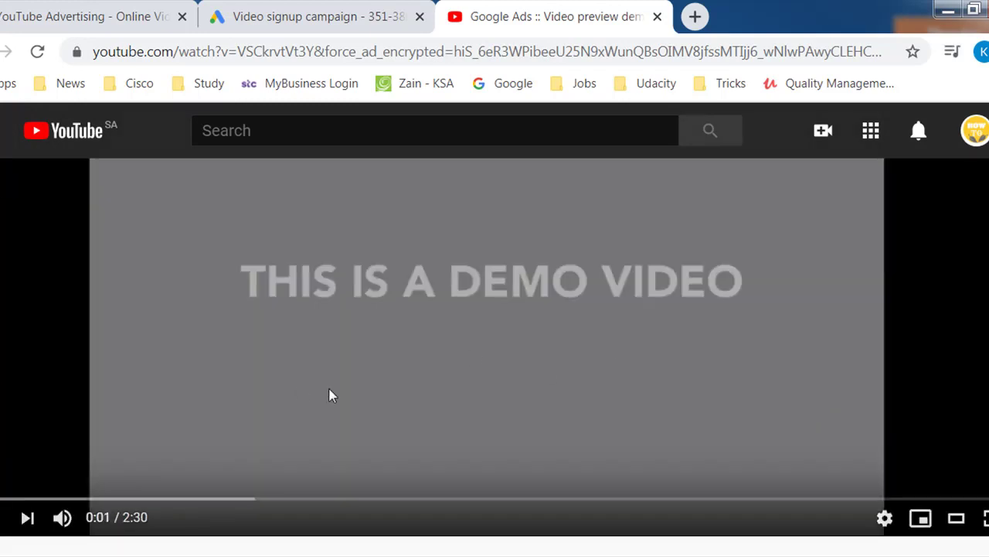
key(ctrl+w)
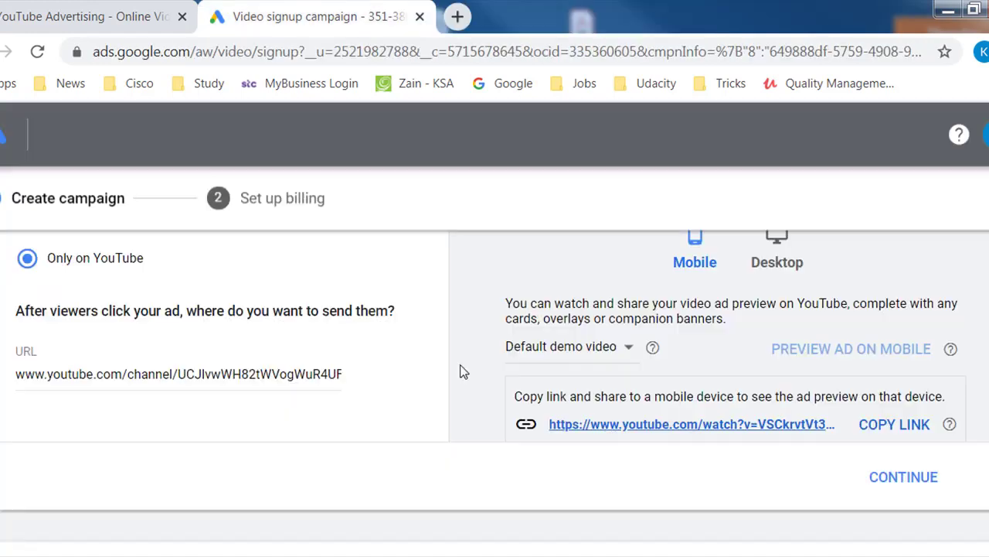
- Continue from the video ad section to Locations, search for "saudi arabi", and add the Al Qassim, Saudi Arabia province as a target
click(920, 477)
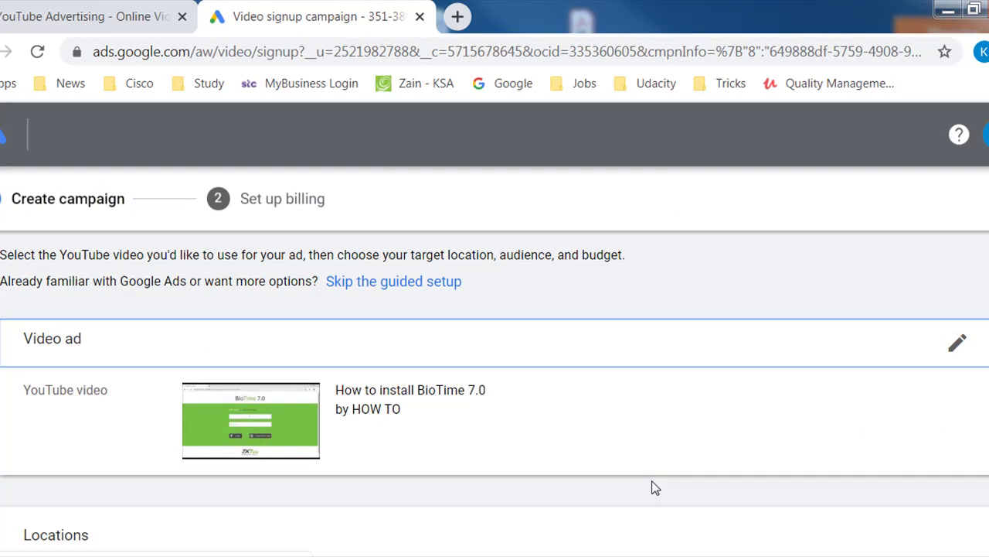
scroll(497, 456, down, 5)
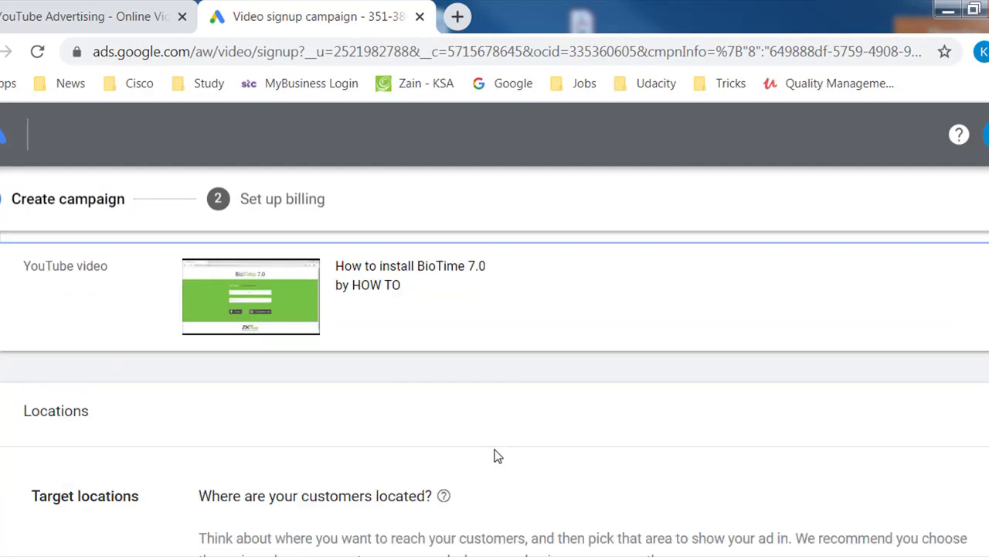
click(335, 388)
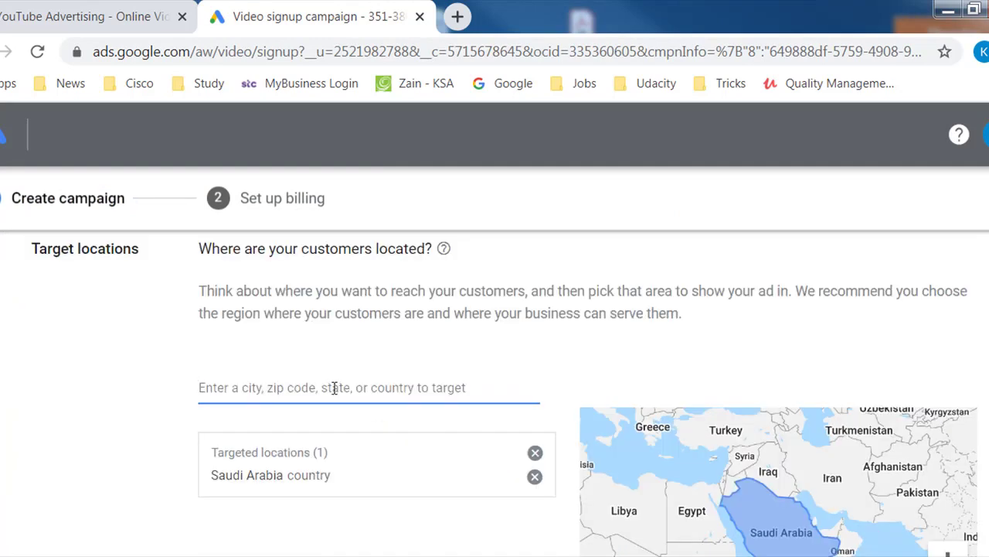
text(saudi)
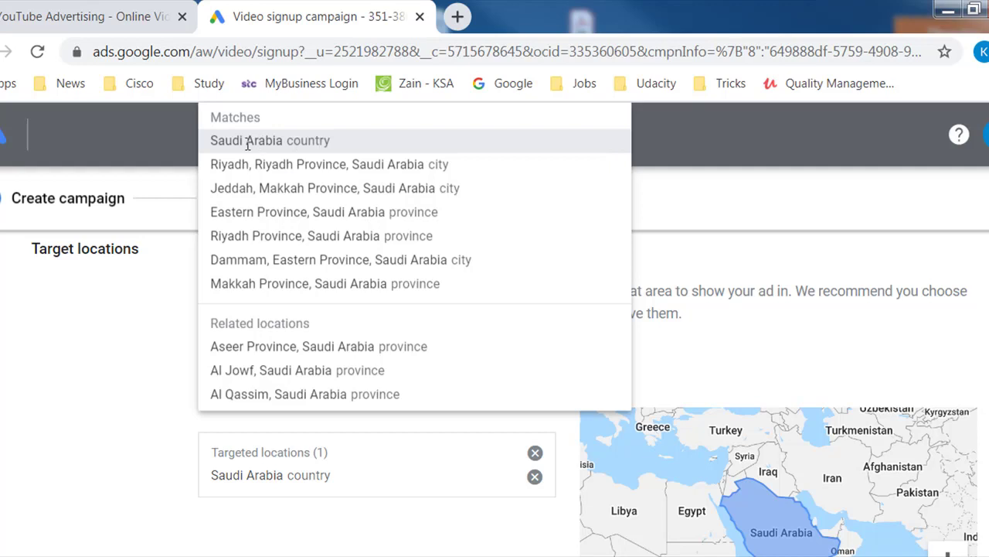
click(122, 286)
drag(140, 254, 20, 262)
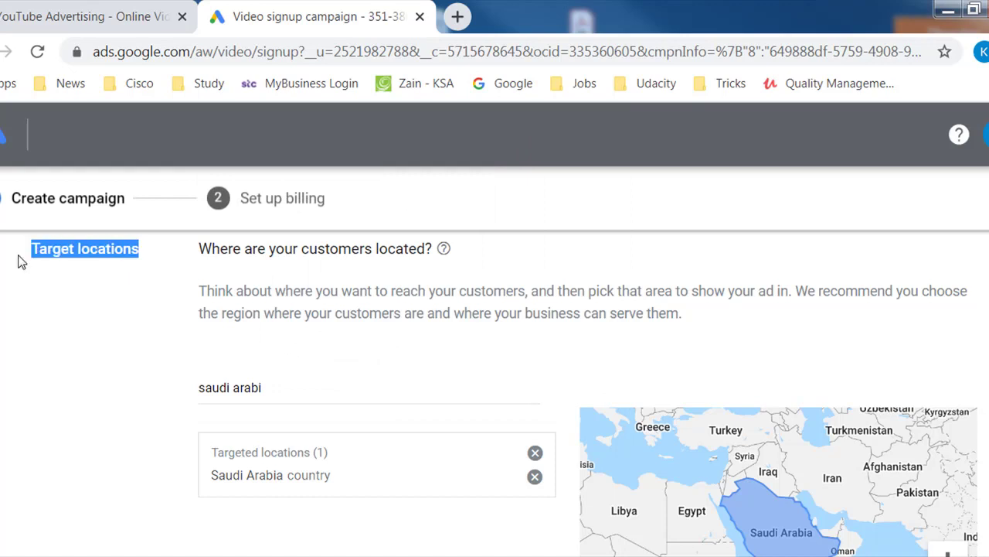
click(263, 386)
click(261, 382)
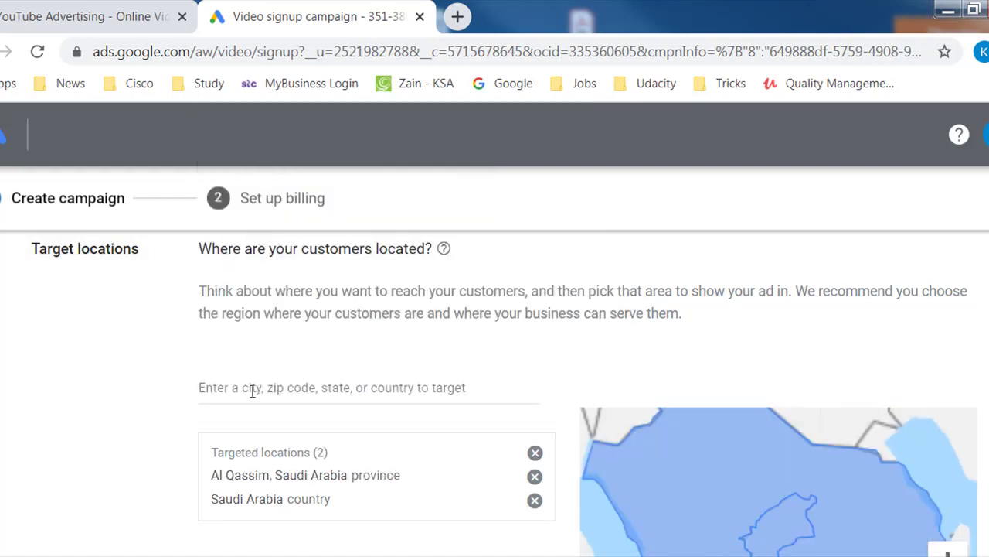
- Search the target locations for "unit" and add the United States country as a target
click(426, 383)
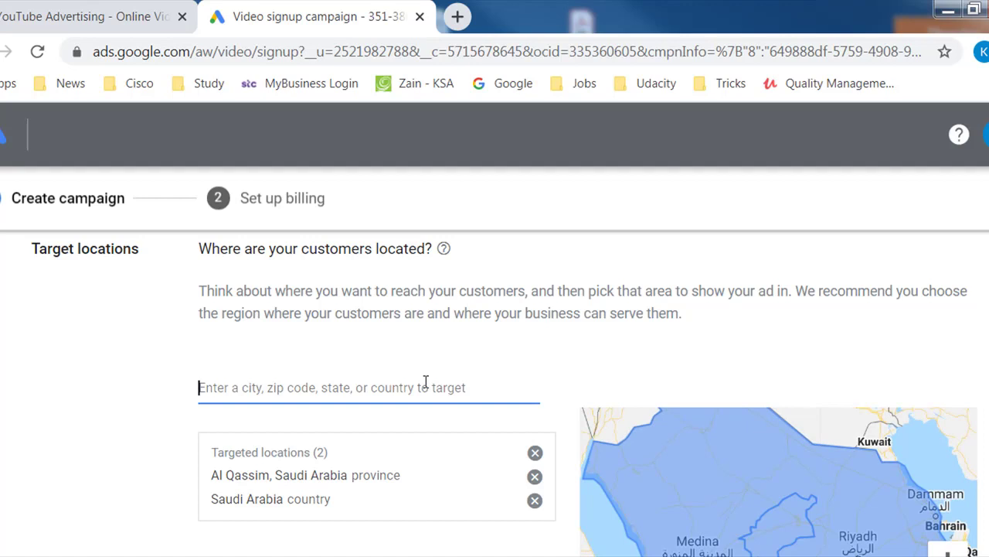
text(u)
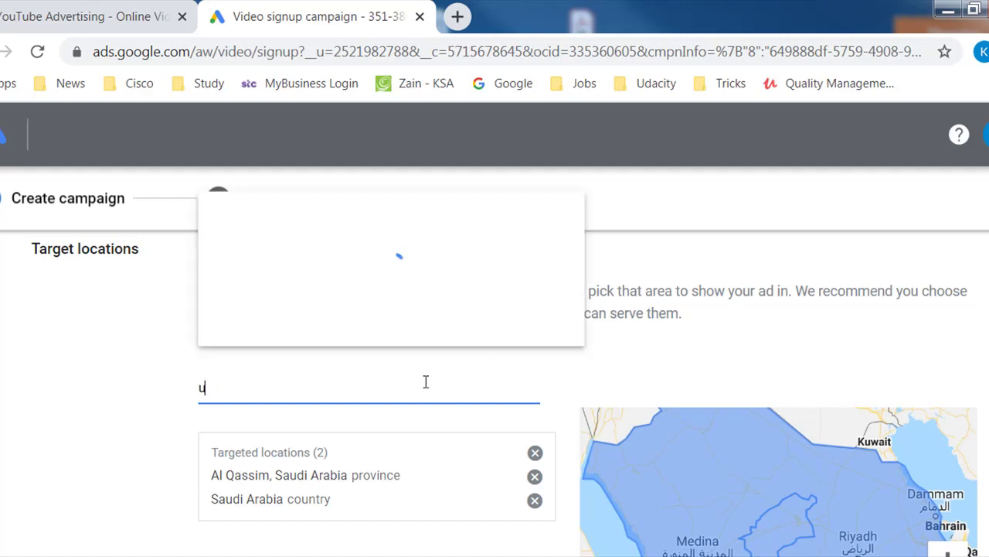
text(nit)
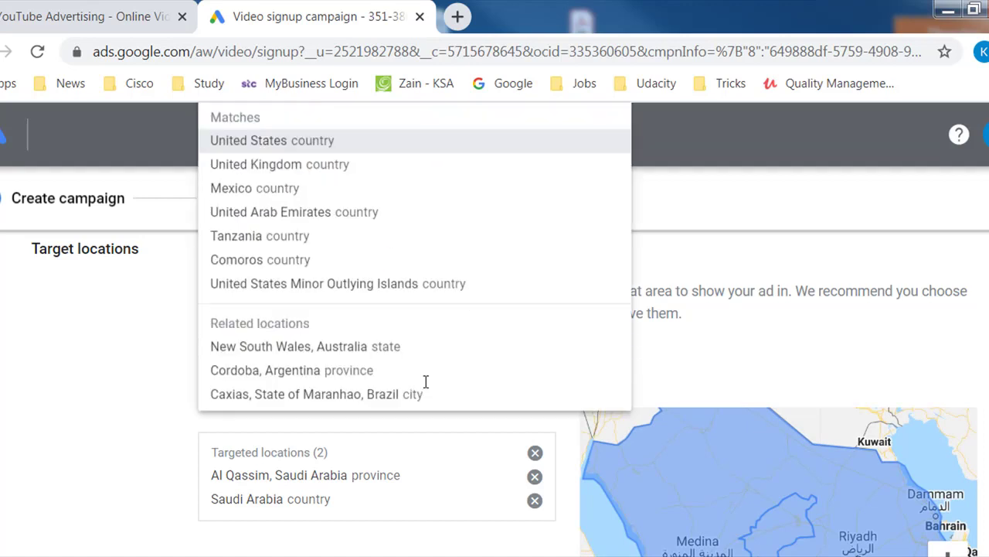
click(276, 143)
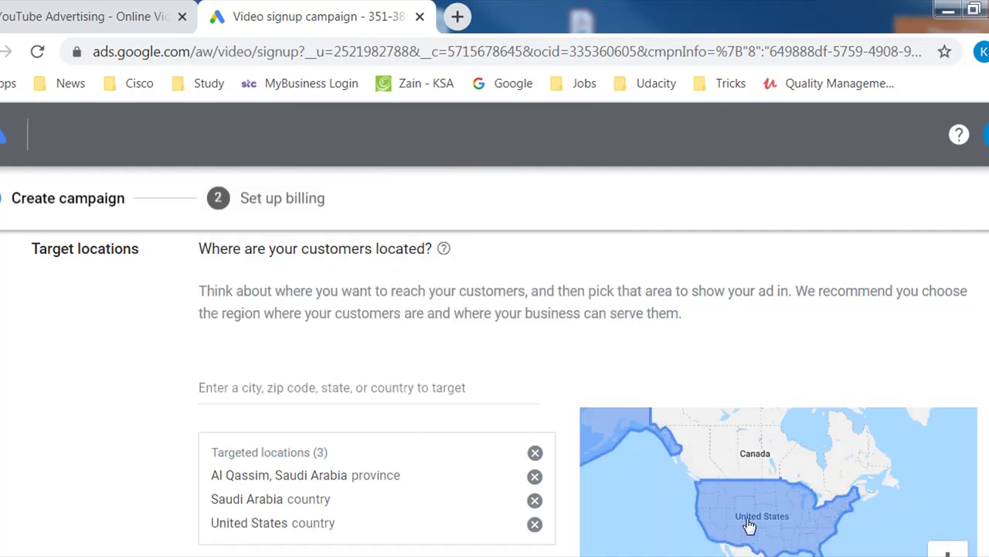
- Remove the Saudi Arabia country and the Al Qassim province from the targeted locations
scroll(70, 428, down, 2)
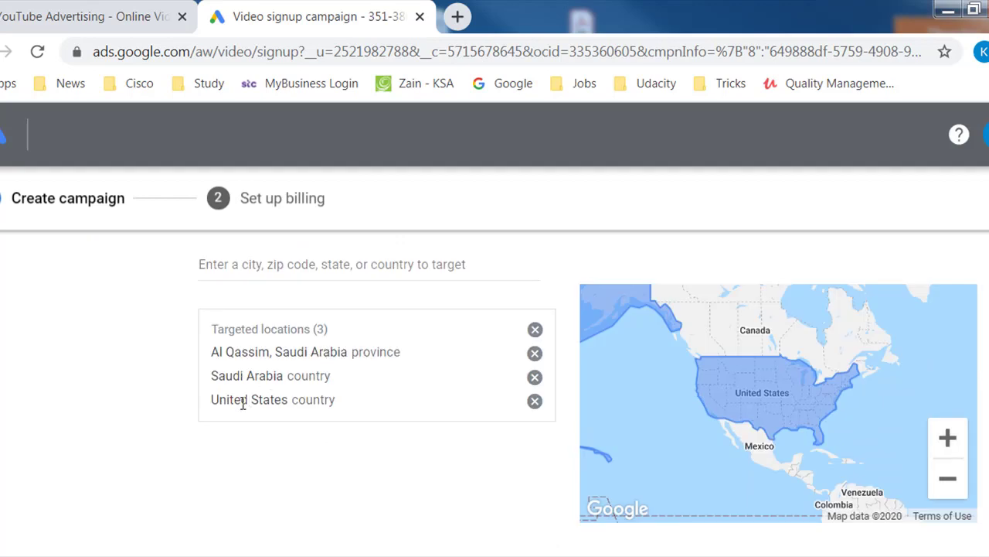
click(534, 377)
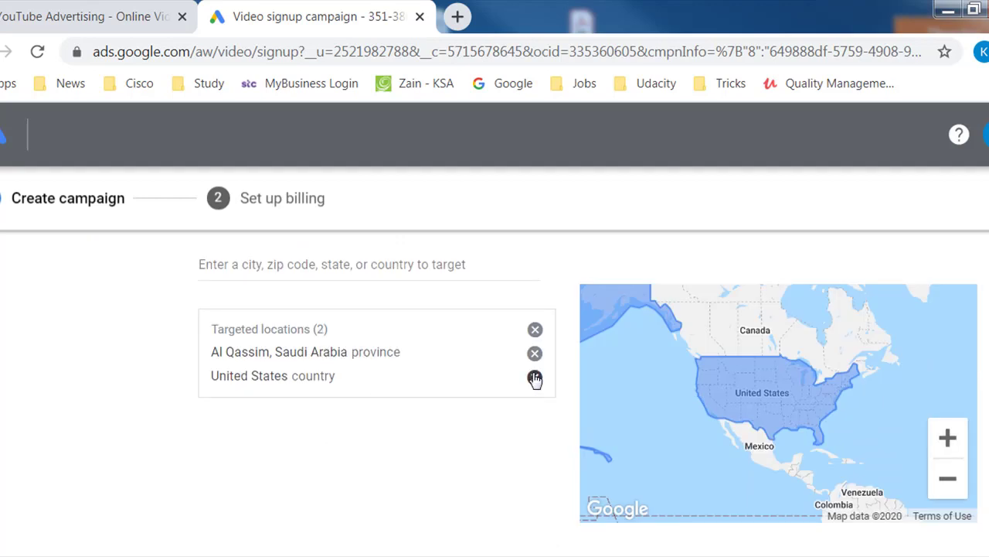
click(535, 354)
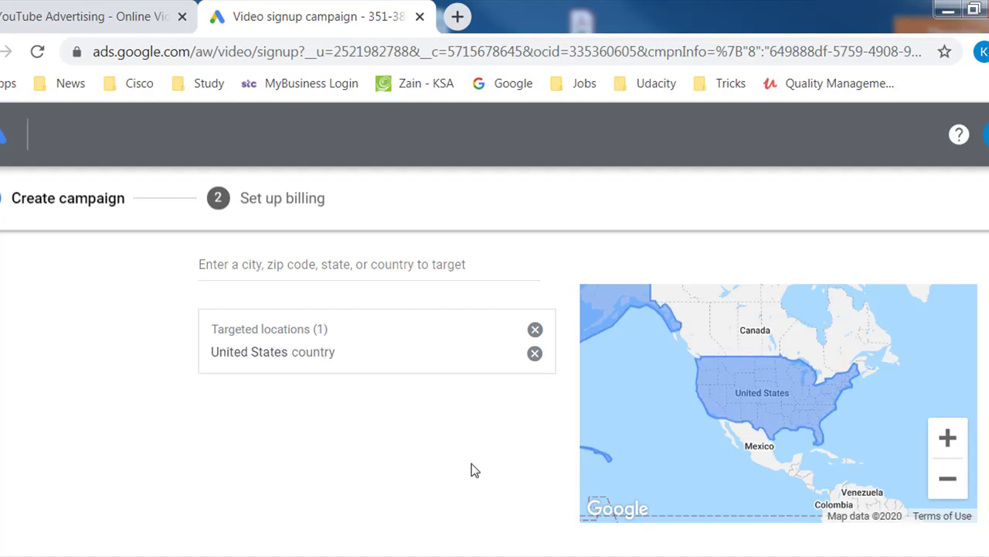
- Search the customer languages for "e", deselect English, and add the suggested English language back
scroll(475, 470, up, 3)
scroll(475, 470, down, 6)
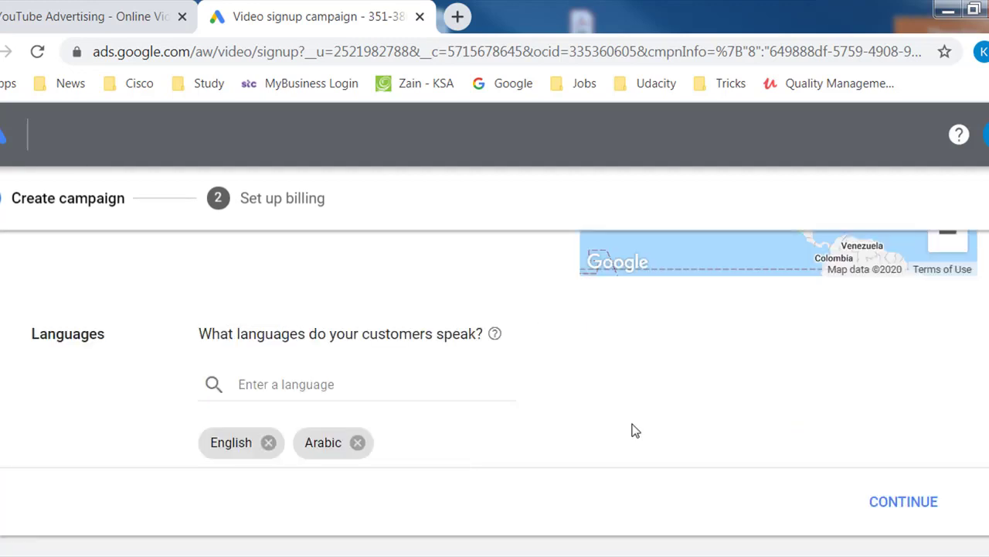
click(225, 445)
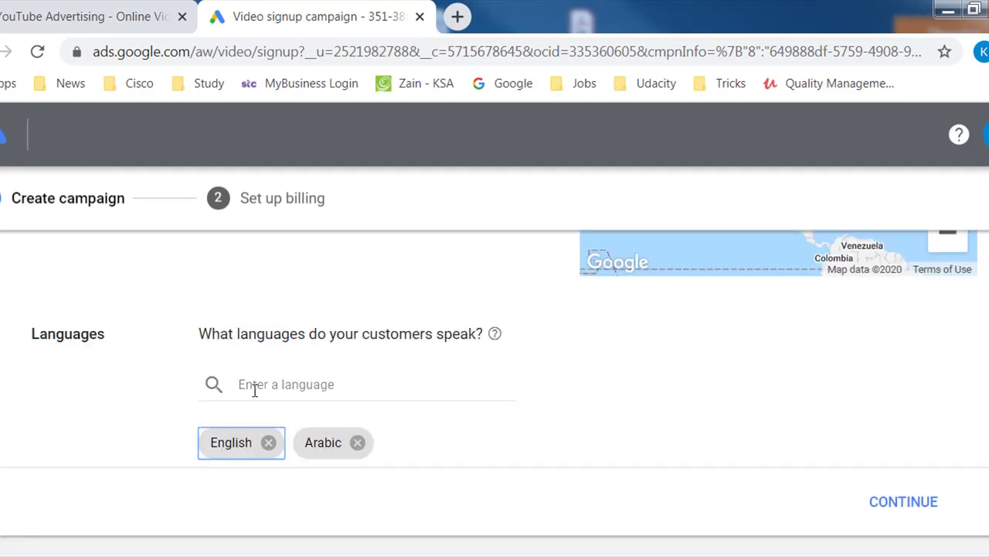
click(259, 384)
text(e)
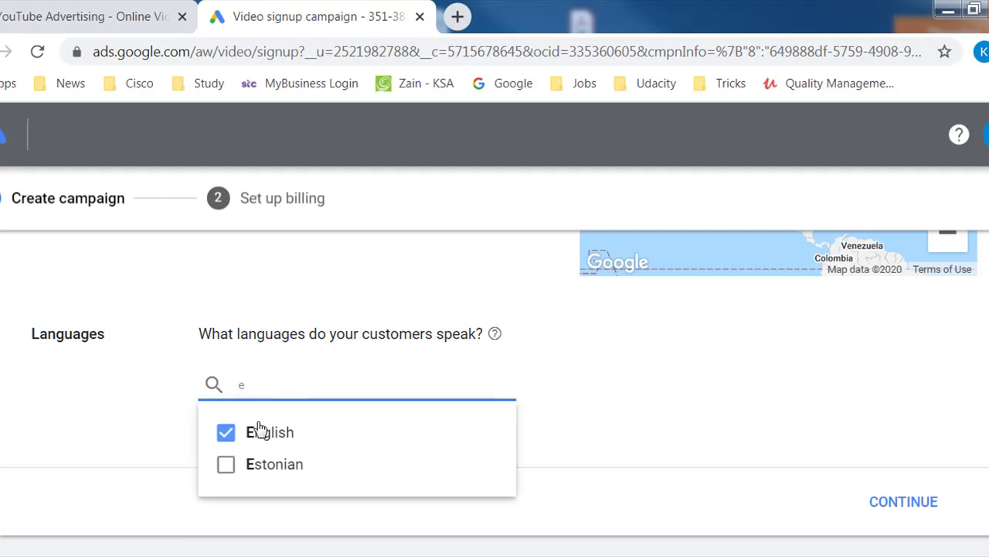
click(260, 434)
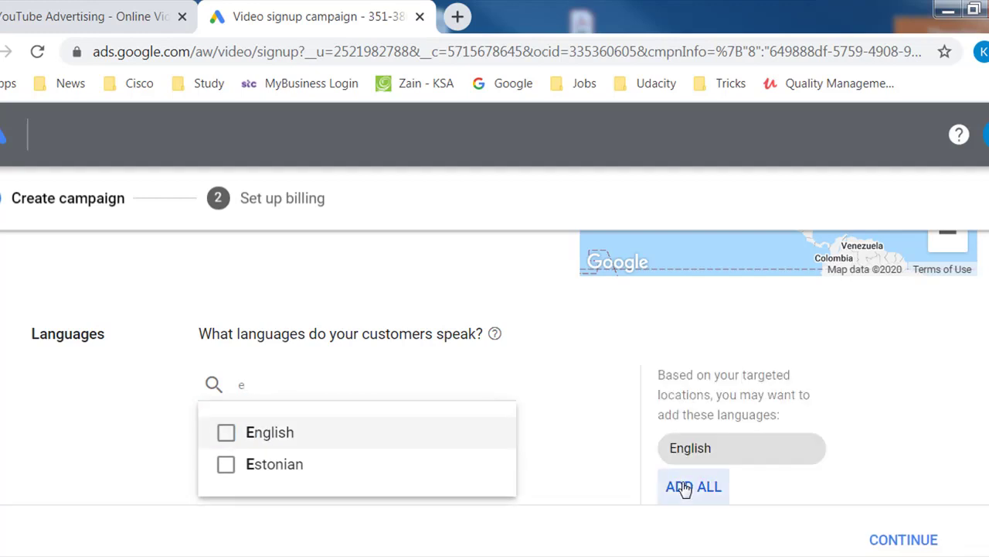
click(685, 486)
click(252, 448)
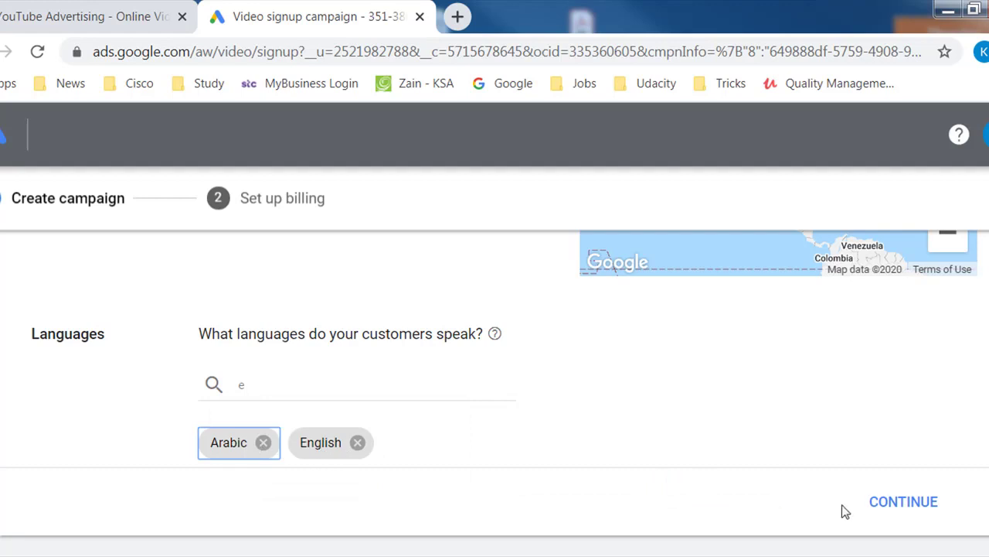
- Continue from Locations to the Audience section and highlight the chosen languages and location in the summary
click(871, 501)
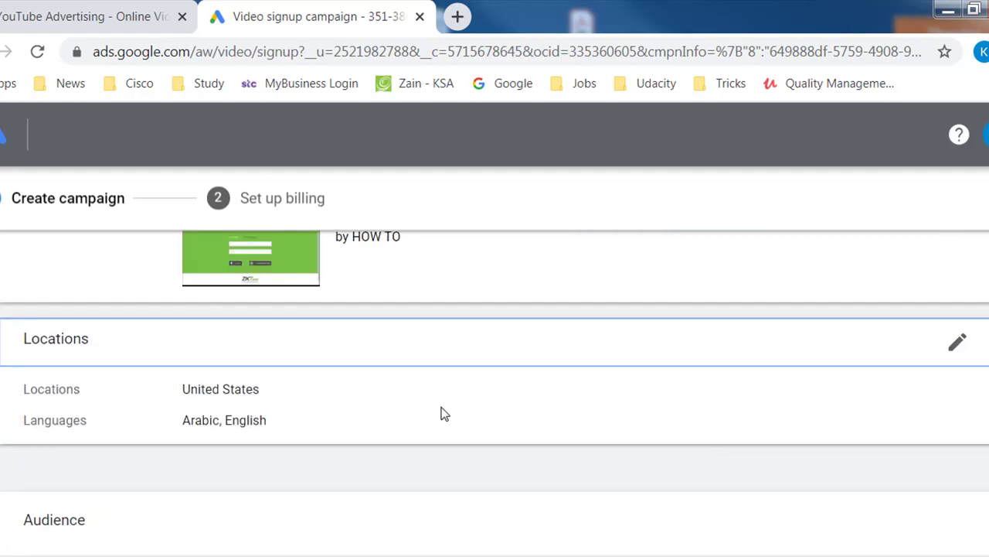
scroll(240, 315, up, 2)
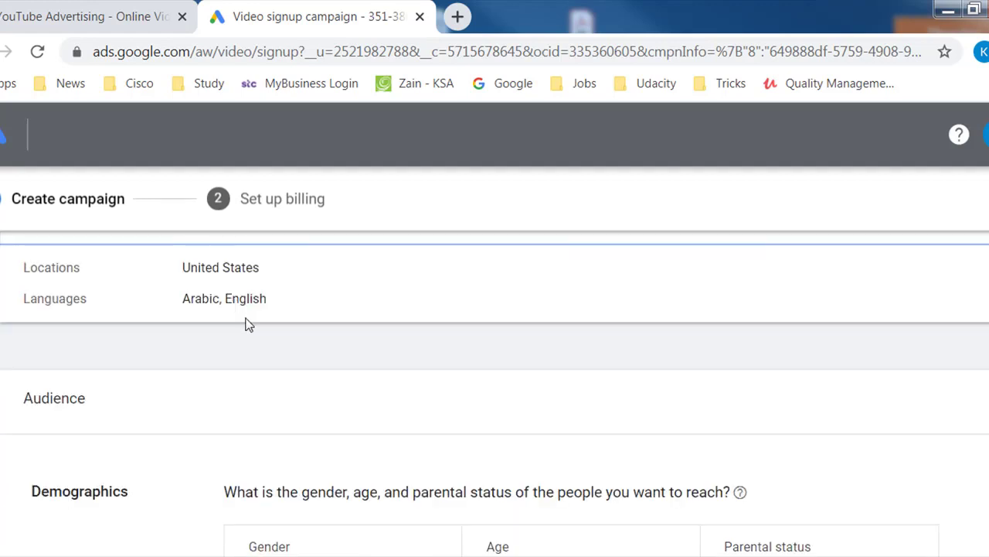
drag(269, 299, 170, 298)
drag(254, 266, 164, 272)
- Switch to Notepad, add "this is important, where is your audience and language" below a blank line, and minimize the note
key(alt+Tab)
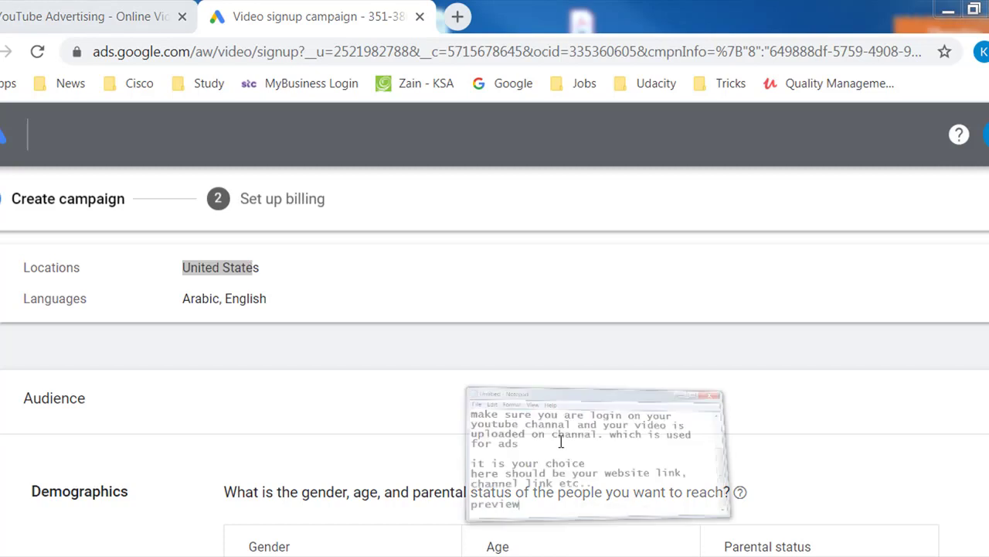
key(Return)
key(Return)
text(this is i)
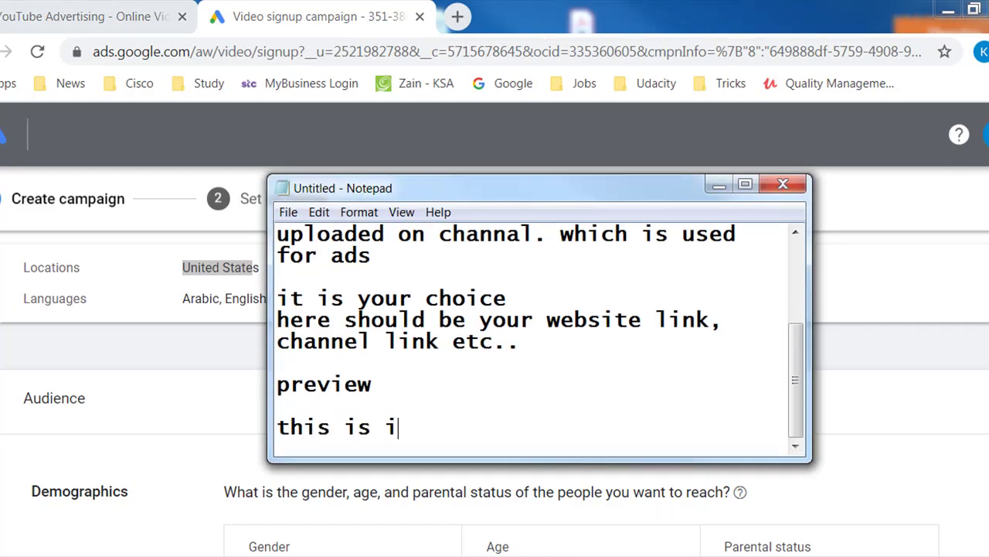
text(mportant, where is )
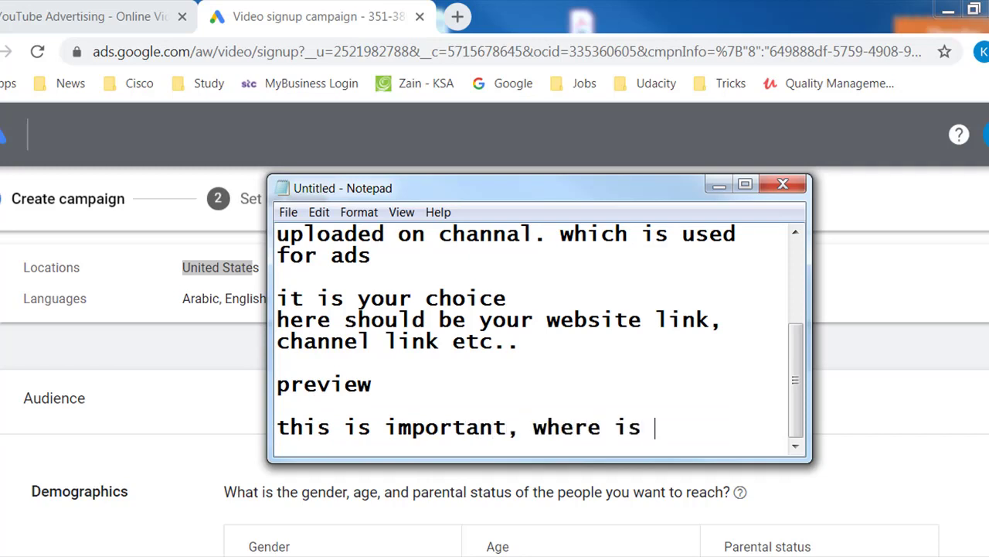
text(your audi)
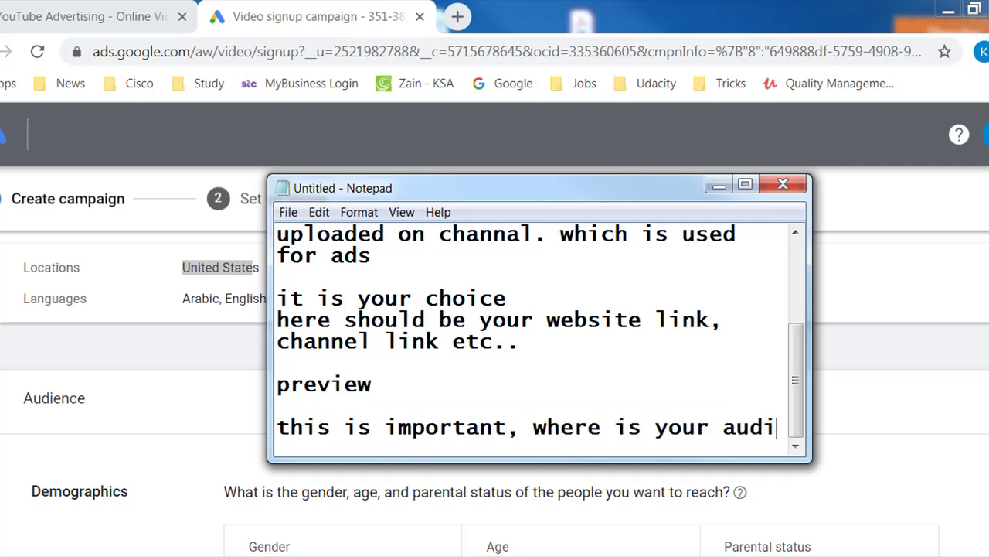
text(onc)
key(BackSpace)
key(BackSpace)
key(BackSpace)
text(ence )
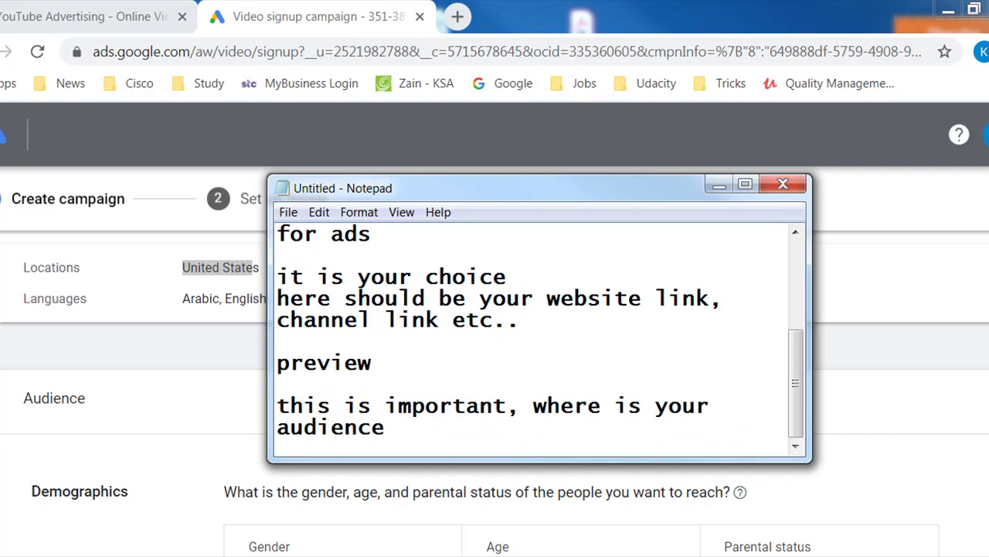
text(and language)
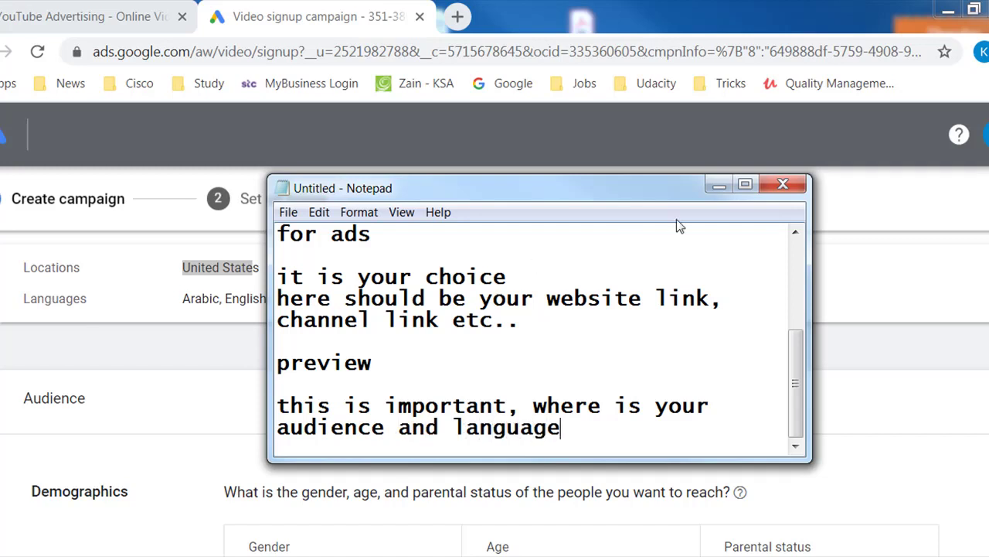
click(718, 186)
- Keep all demographics and remove Work Safety Protective Gear, Business Technology, Physical Security & Access Control, and Home Security from the customer intent selection
scroll(572, 366, down, 2)
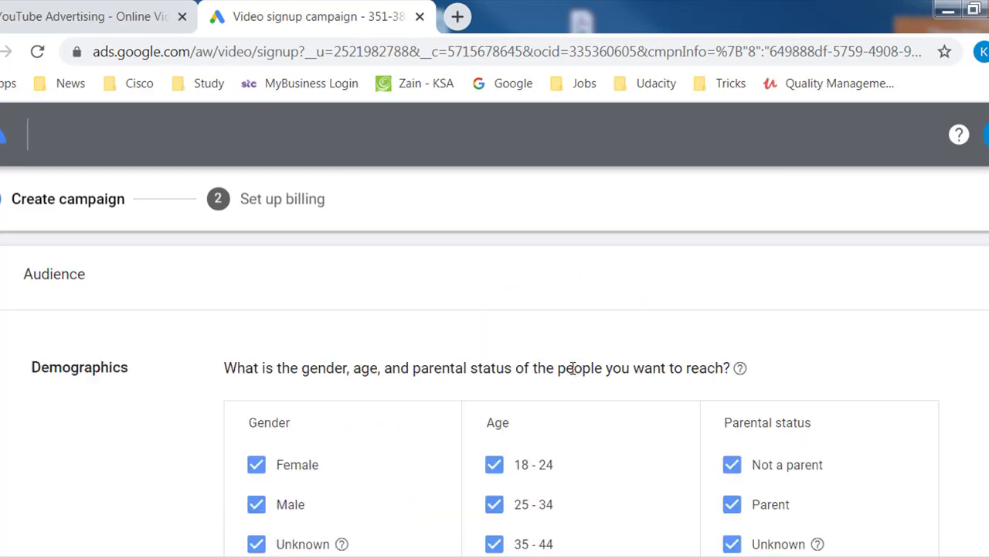
scroll(92, 371, down, 2)
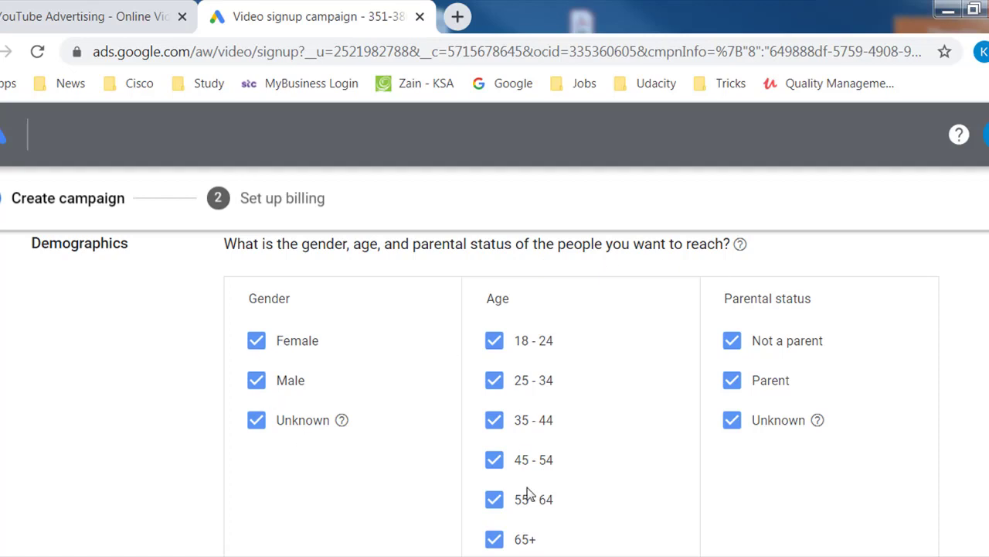
scroll(746, 480, down, 4)
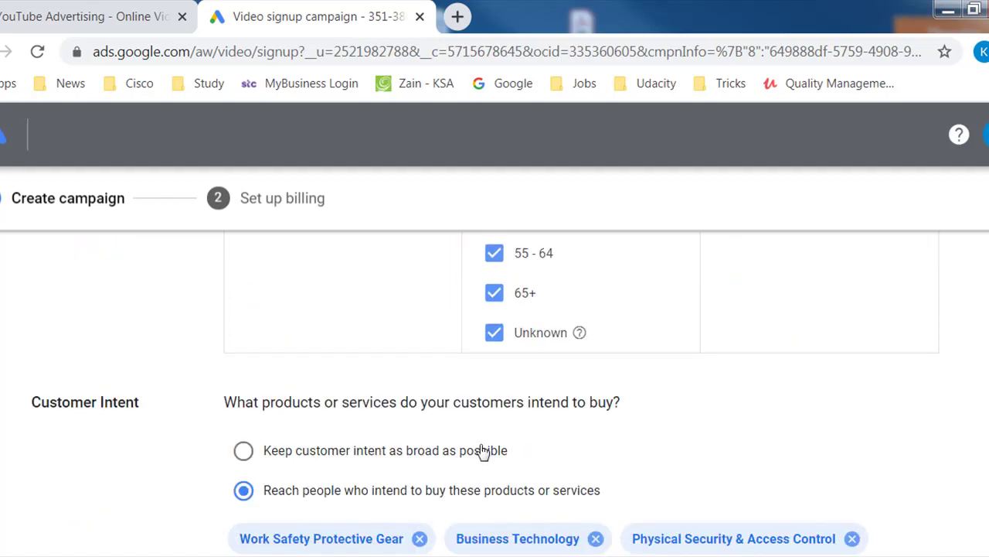
scroll(541, 454, down, 2)
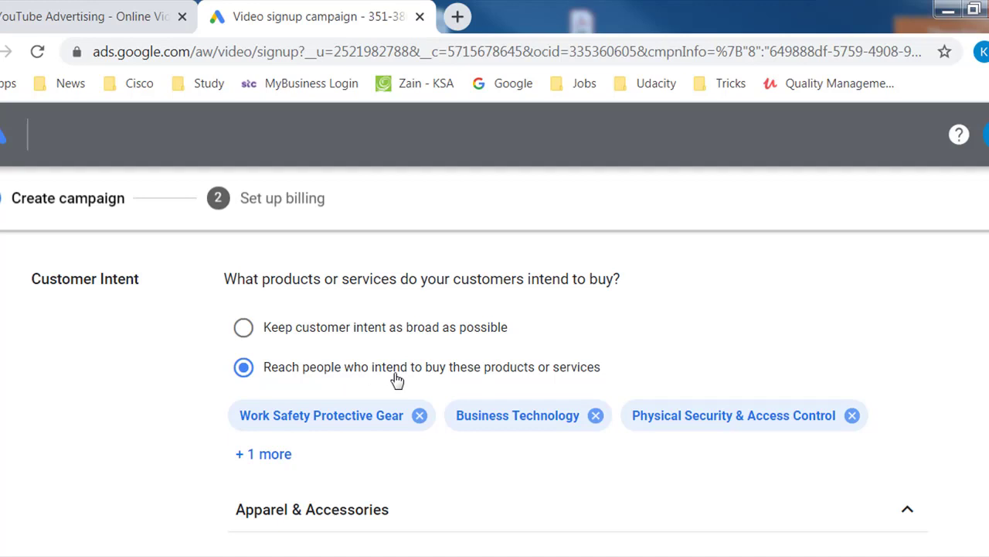
scroll(429, 311, down, 2)
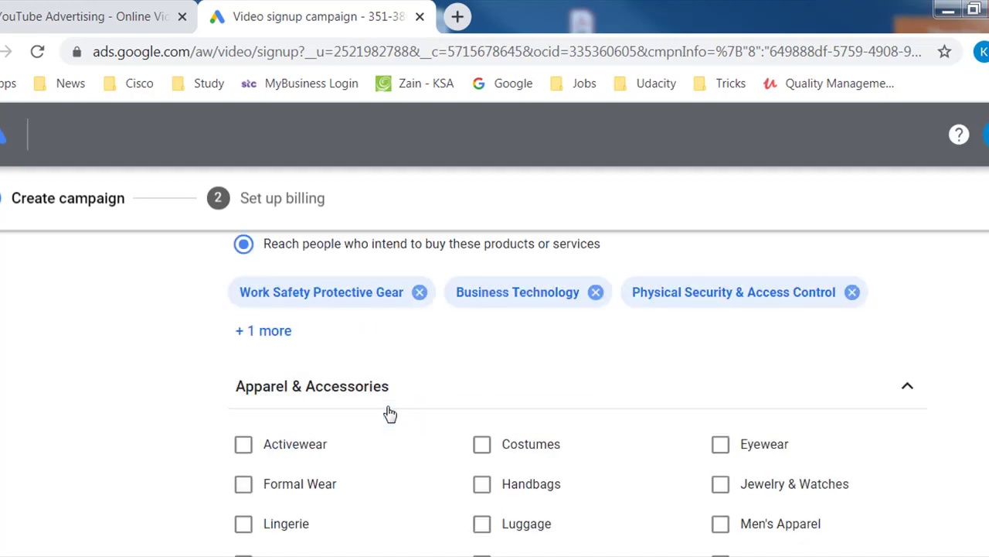
click(428, 300)
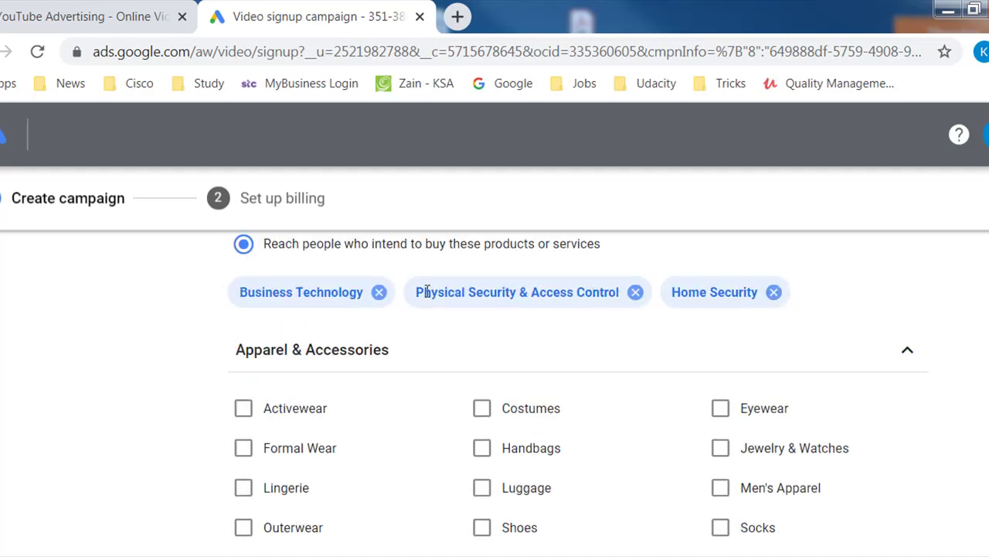
click(379, 291)
click(458, 292)
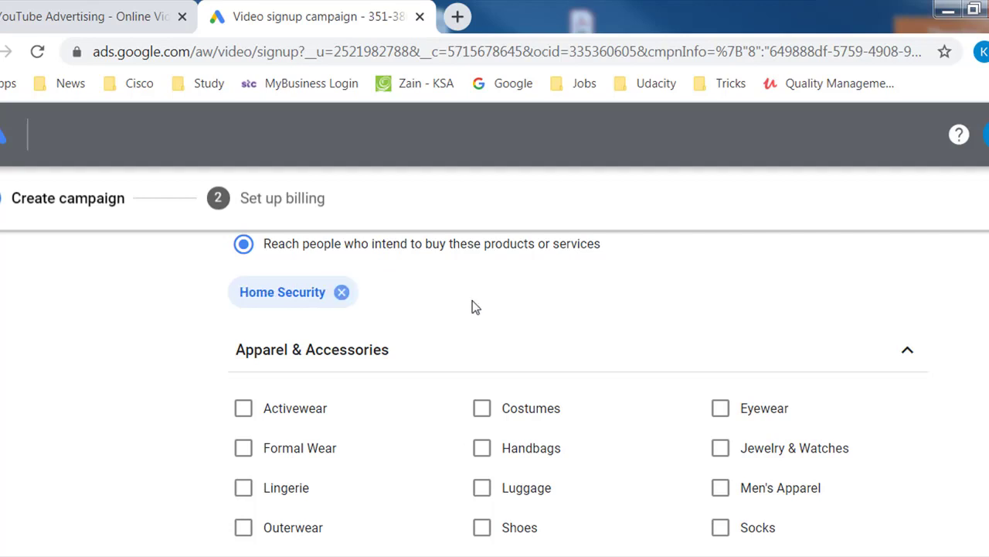
click(342, 293)
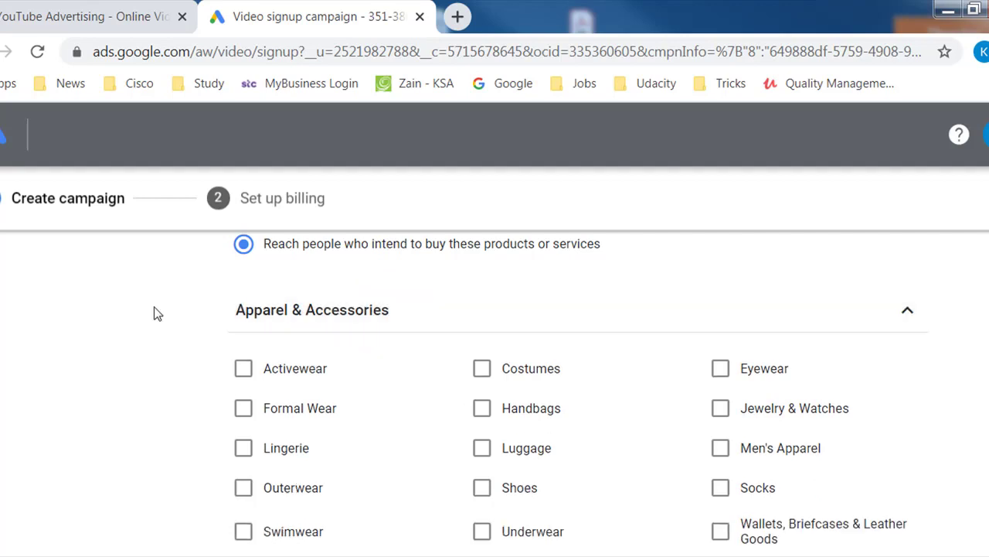
- Collapse Apparel & Accessories and browse the other customer intent categories, expanding Education to check its options and collapsing it
click(911, 314)
scroll(542, 493, down, 12)
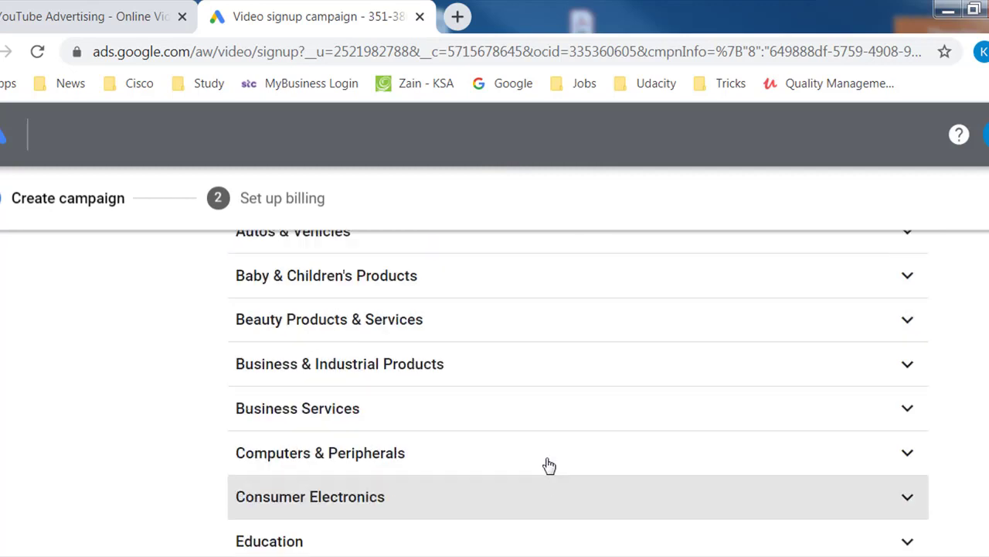
scroll(528, 395, up, 5)
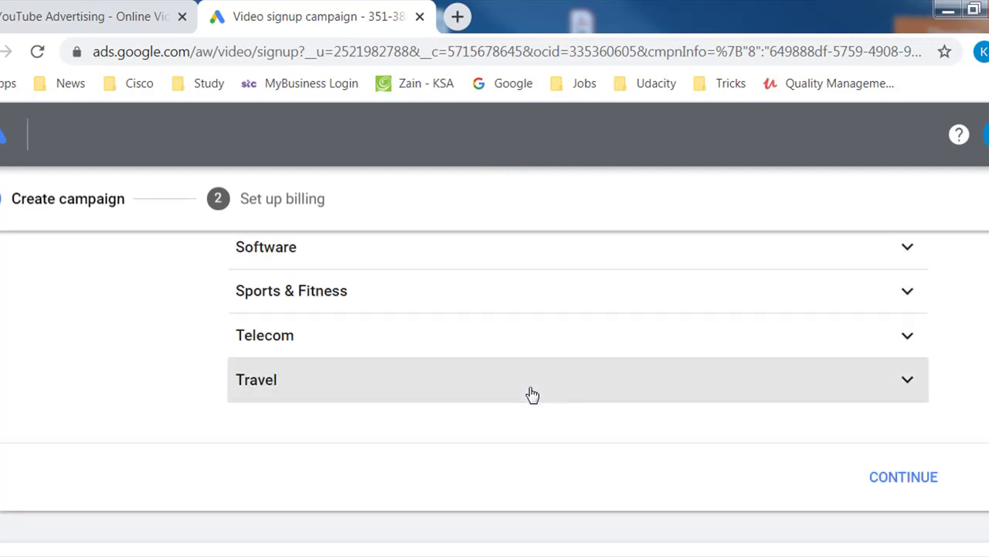
scroll(533, 394, up, 2)
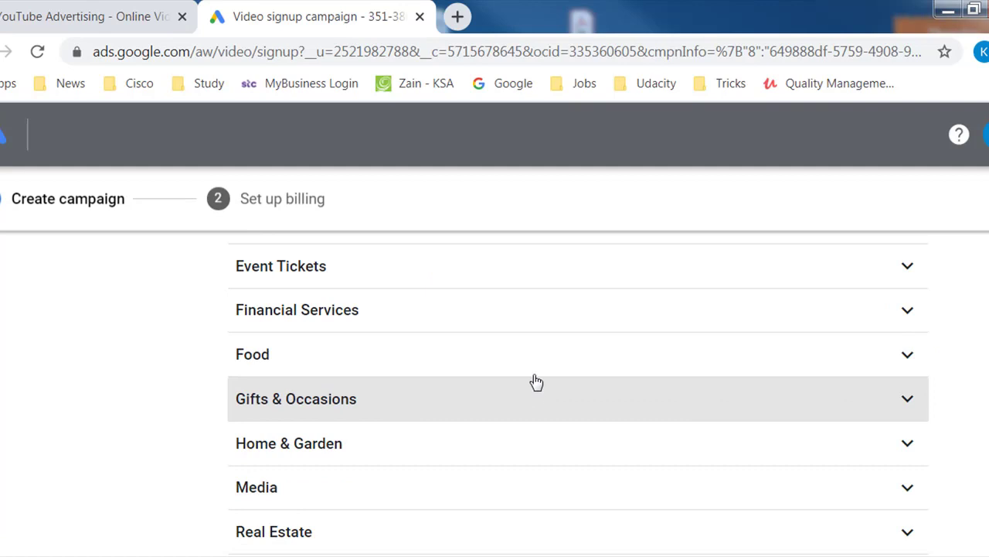
scroll(534, 382, up, 2)
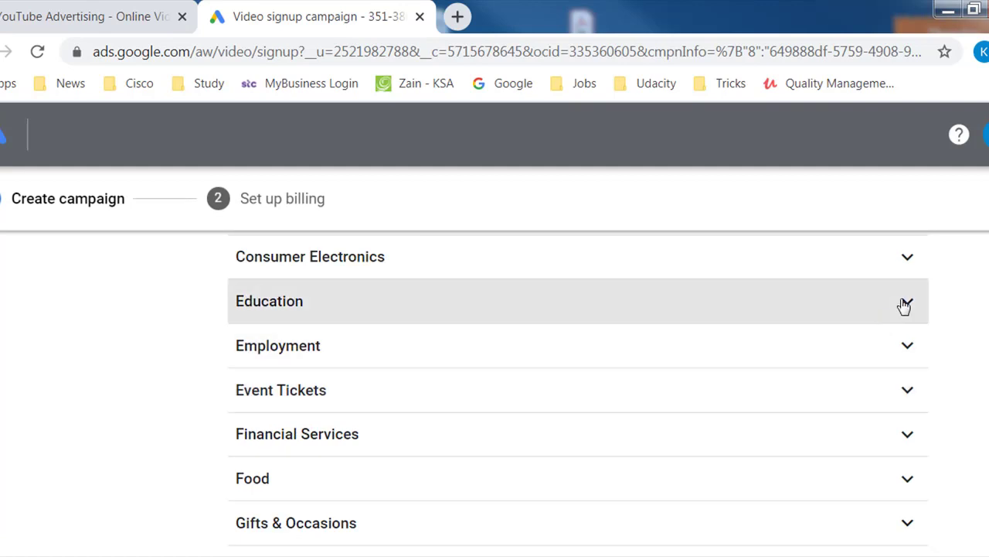
click(896, 305)
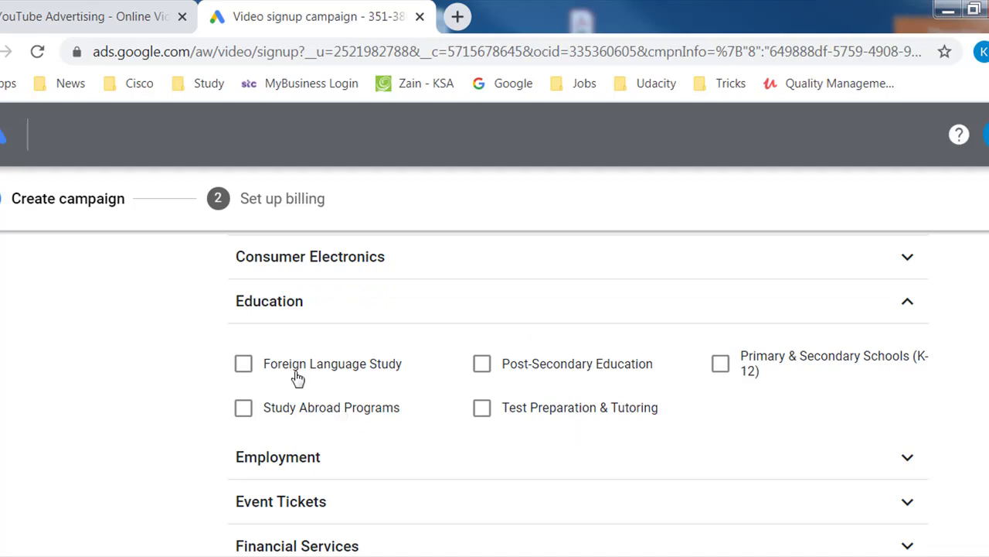
click(895, 312)
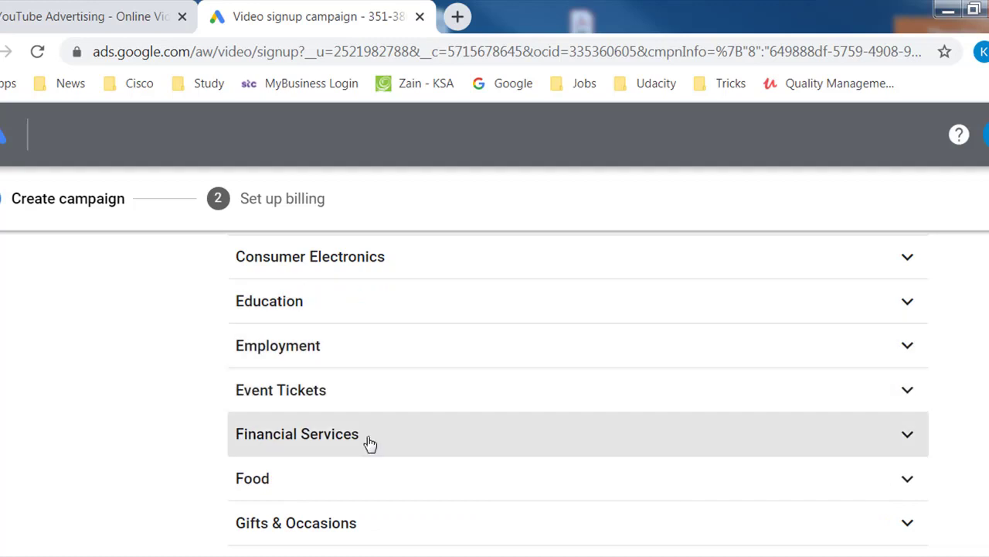
scroll(354, 523, down, 3)
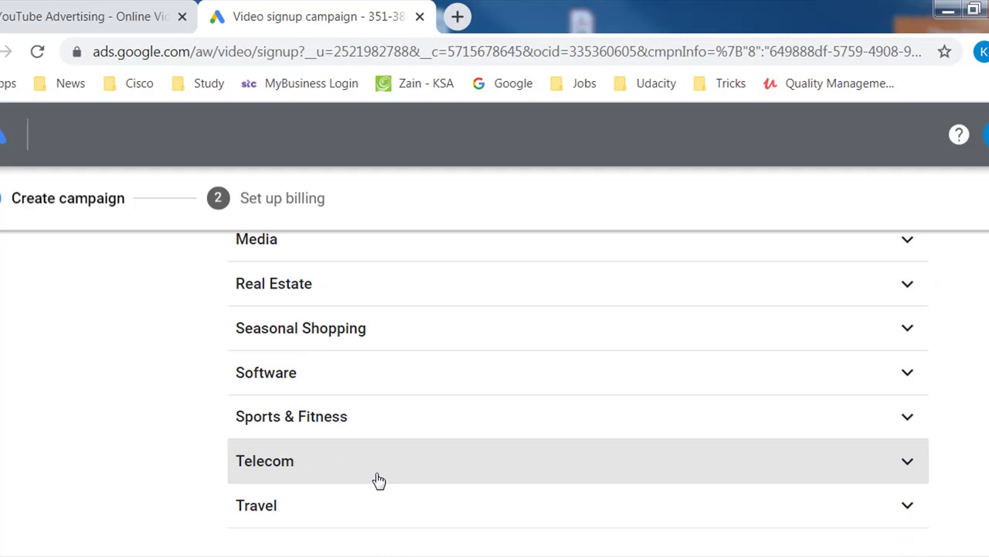
- Expand the Telecom category to check its options, and return to the beginning of the customer intent categories
click(389, 468)
scroll(390, 467, down, 2)
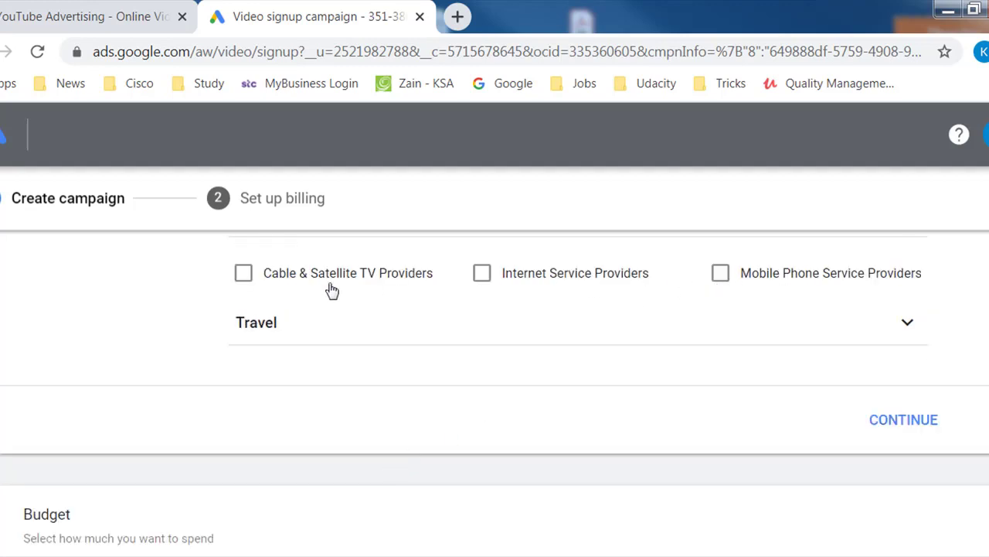
scroll(565, 349, up, 5)
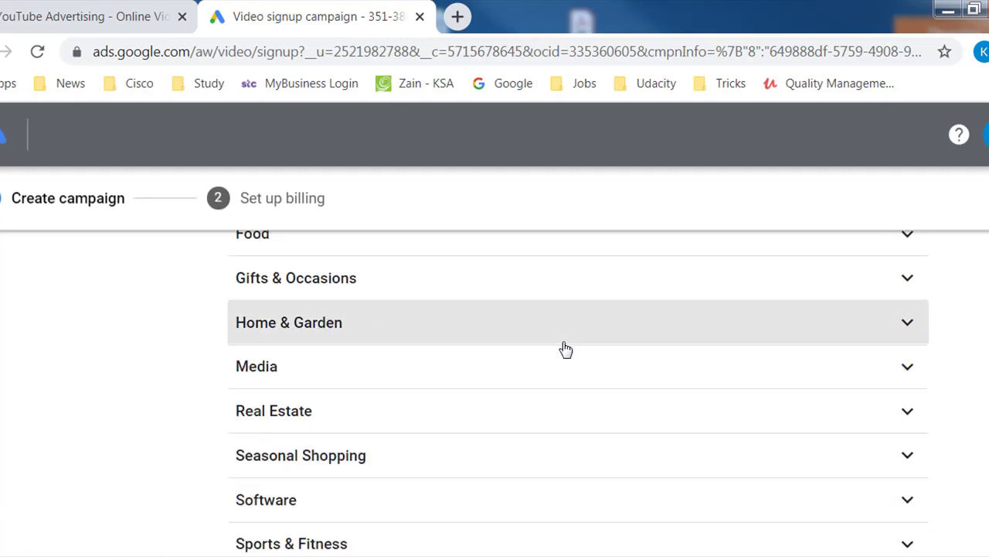
scroll(565, 353, up, 5)
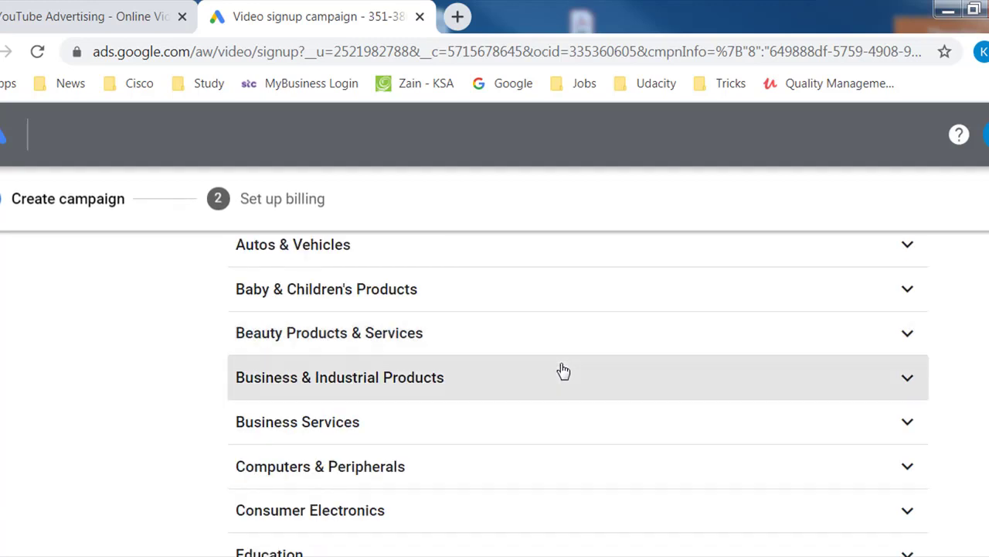
scroll(564, 371, up, 2)
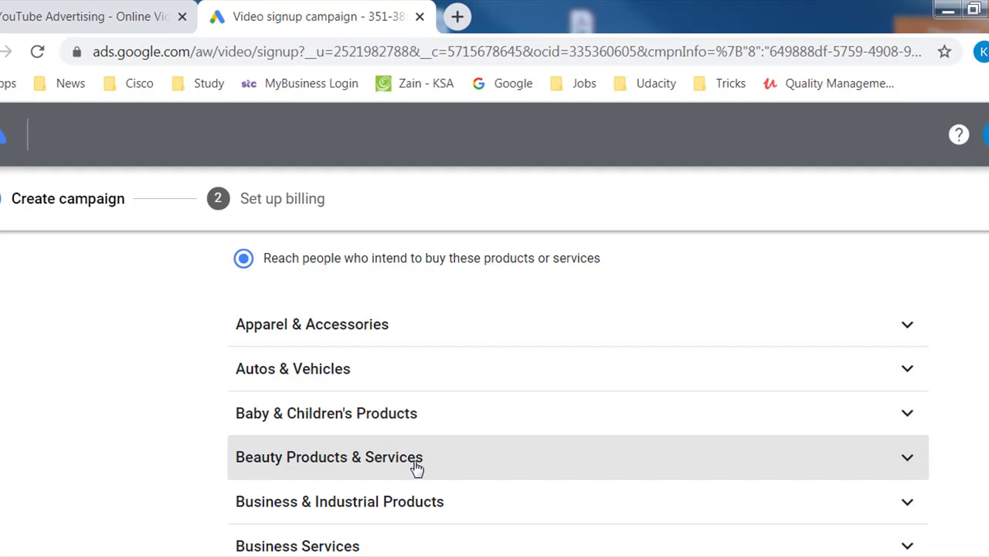
- Select Work Safety Protective Gear under Business & Industrial Products as a customer intent
click(433, 502)
scroll(436, 467, down, 2)
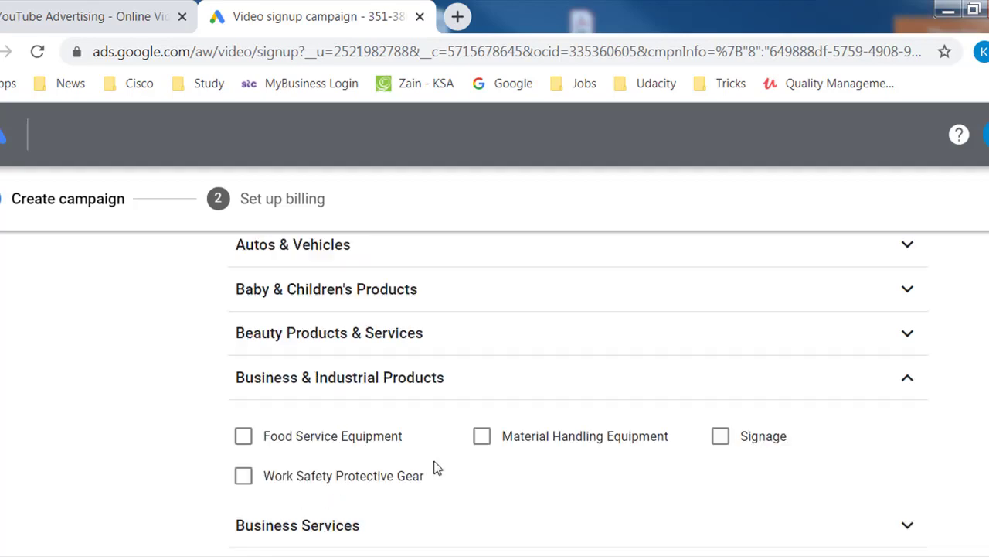
scroll(435, 467, down, 2)
click(246, 353)
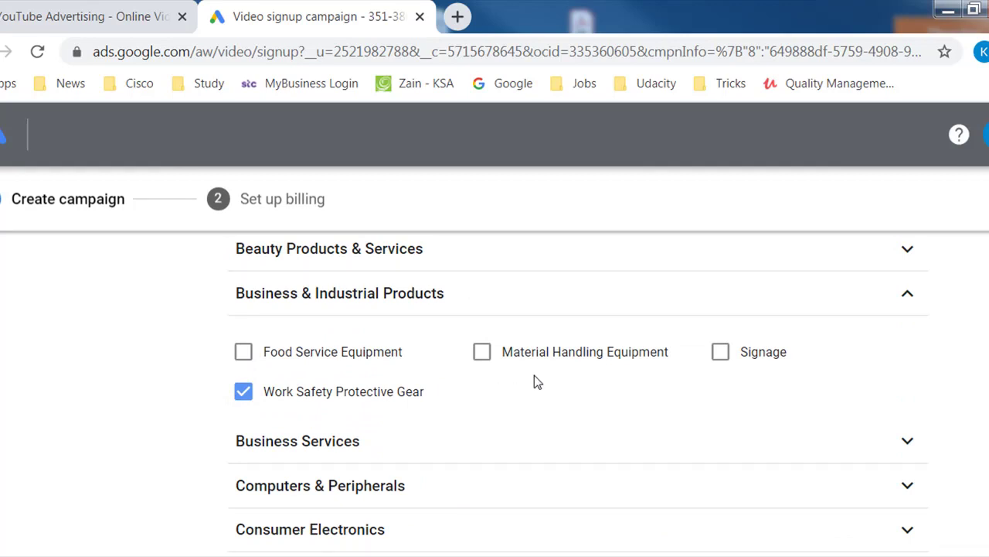
- Expand Consumer Electronics to check its options and collapse it again
scroll(533, 379, down, 4)
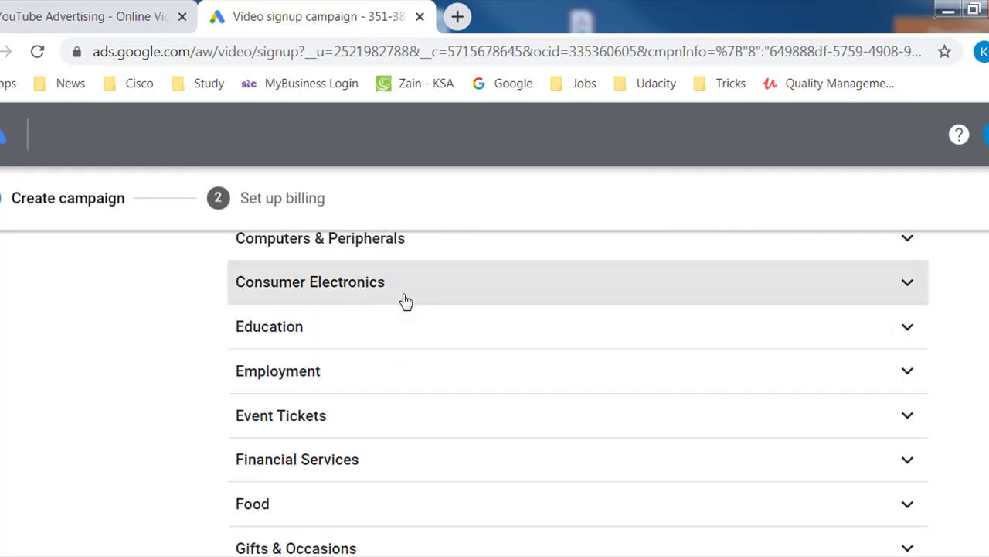
click(410, 300)
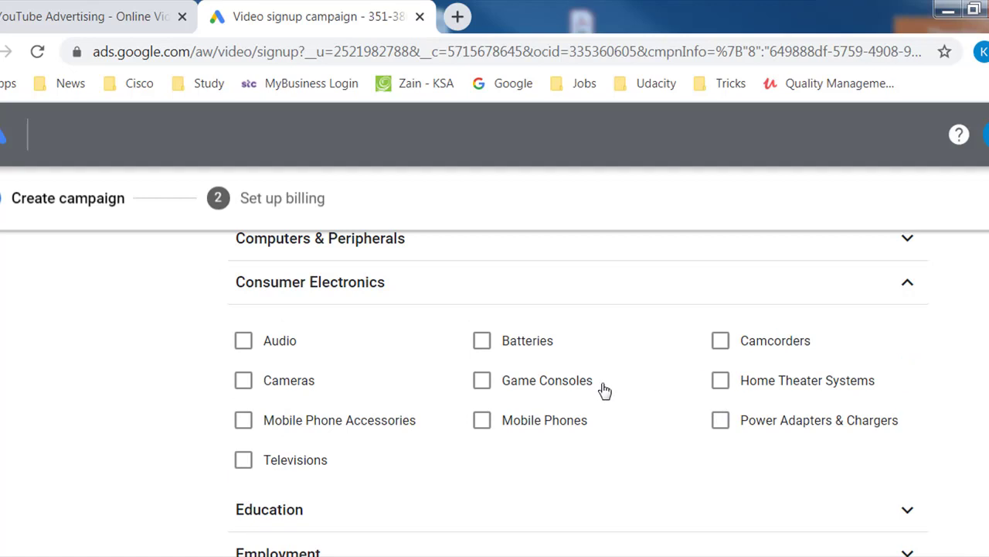
click(437, 284)
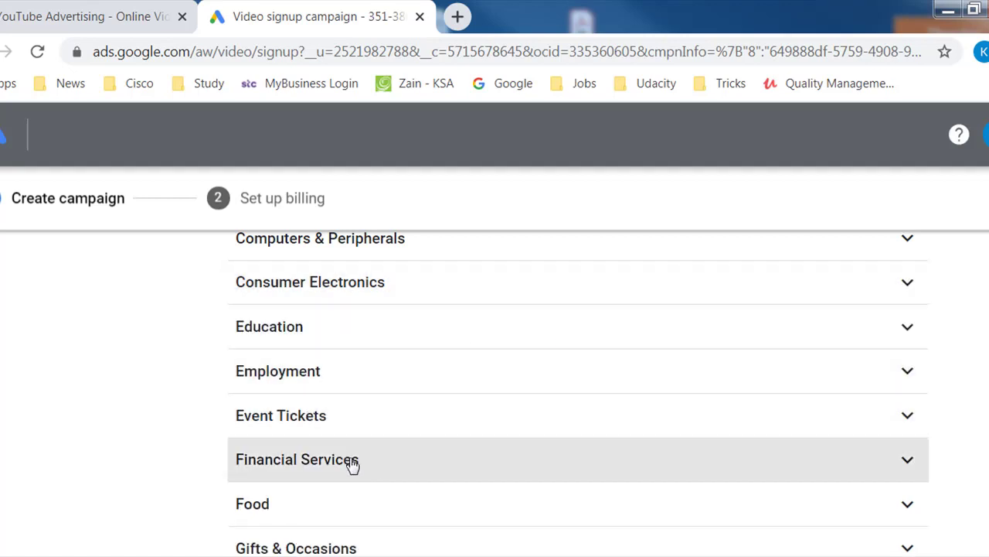
- Select Home Security under Home & Garden as an additional customer intent
scroll(353, 467, down, 2)
scroll(353, 466, down, 2)
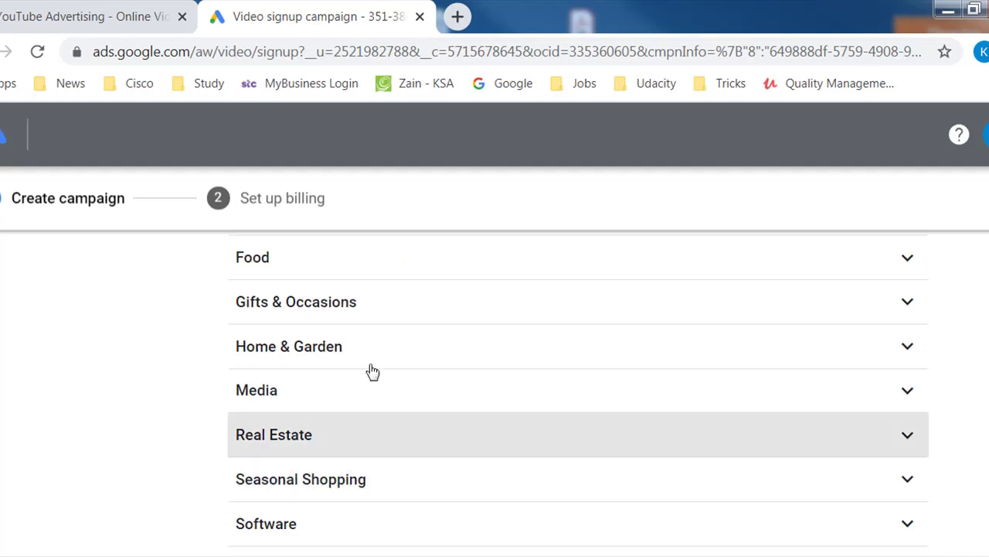
click(370, 349)
scroll(371, 352, down, 2)
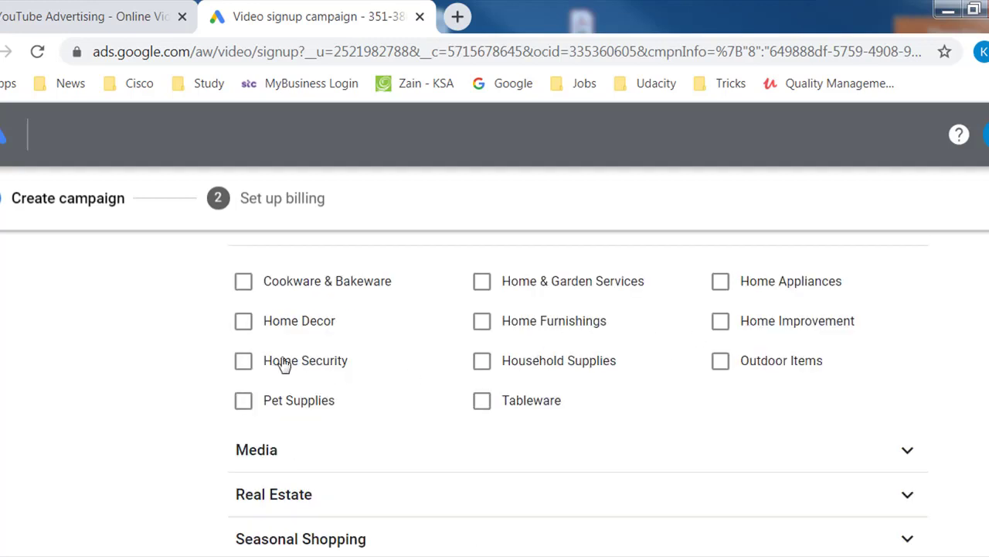
click(243, 363)
- Switch to Notepad, add "it depend on your ad, so you have to select relevent industry" below a blank line, and minimize the note
click(595, 556)
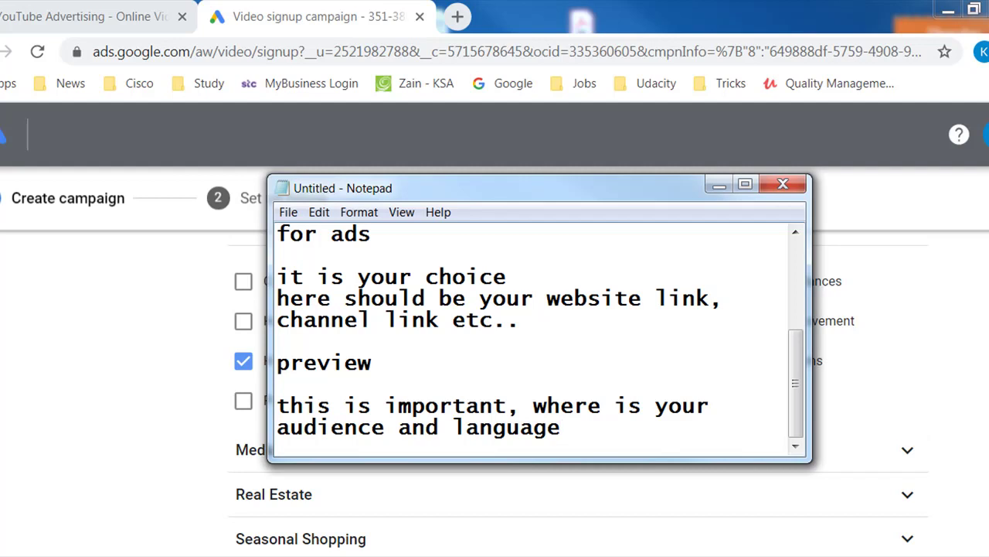
key(Return)
key(Return)
text(it dep)
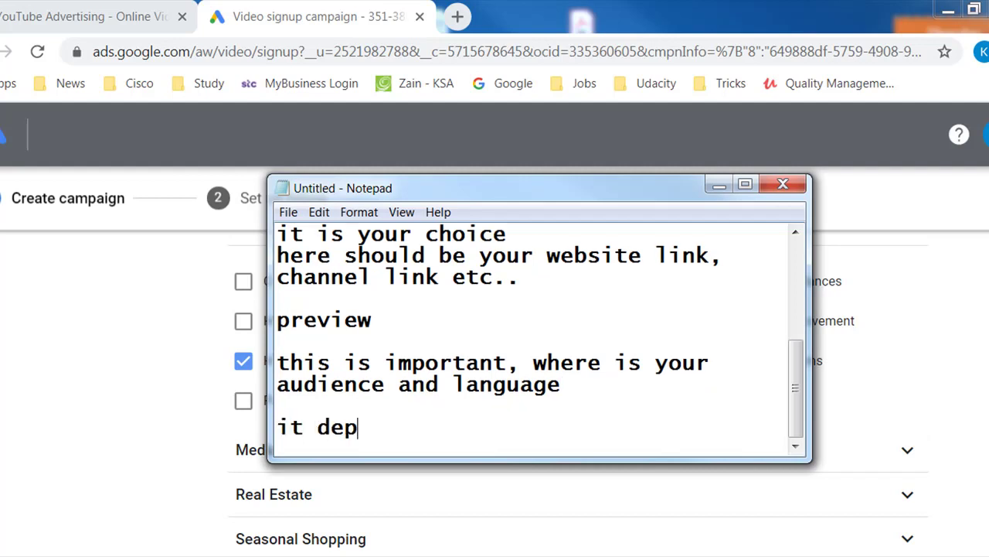
text(end on )
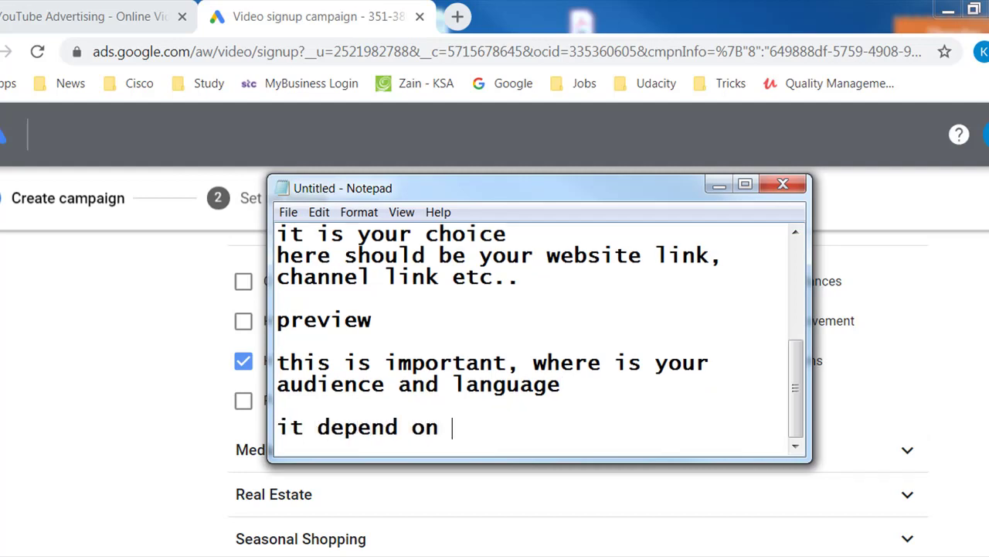
text(your ad)
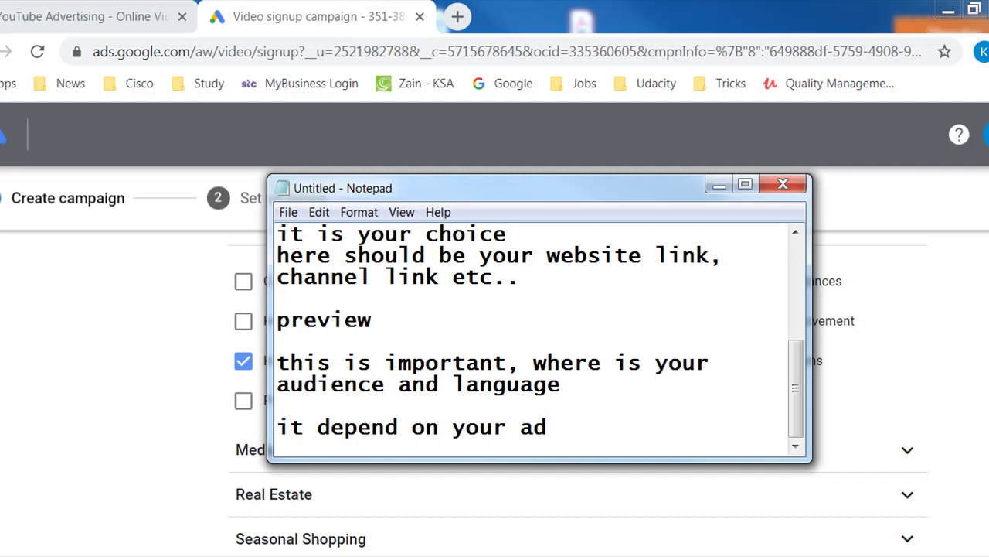
text(, so you have to )
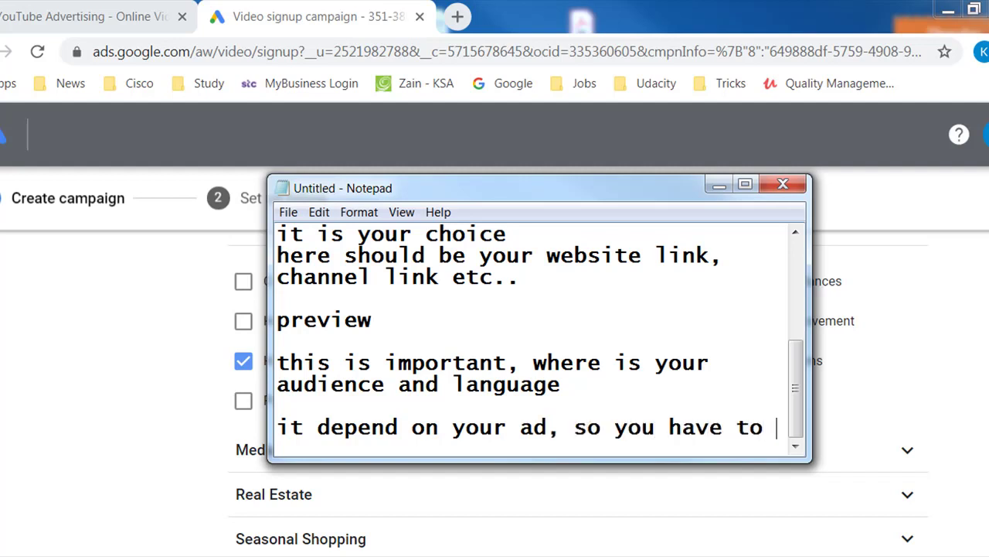
text(select releve)
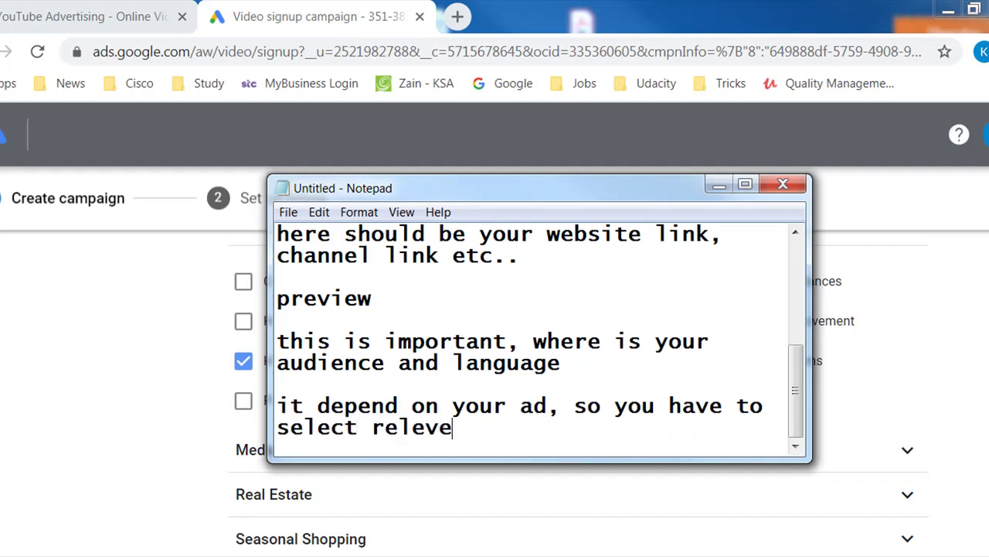
text(nt industry)
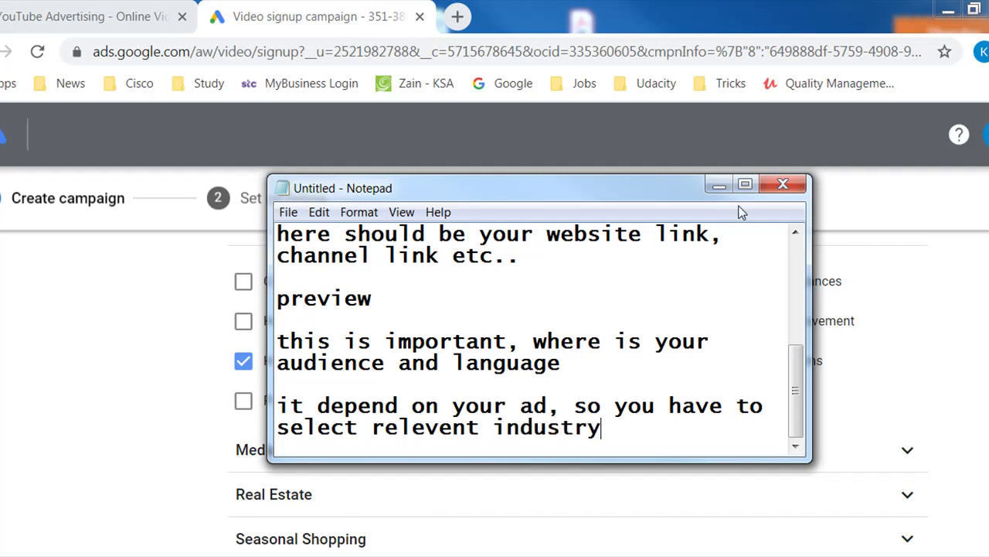
click(719, 186)
- Review the selected customer intents and continue from the Audience section to Budget
scroll(450, 516, down, 2)
scroll(450, 514, down, 6)
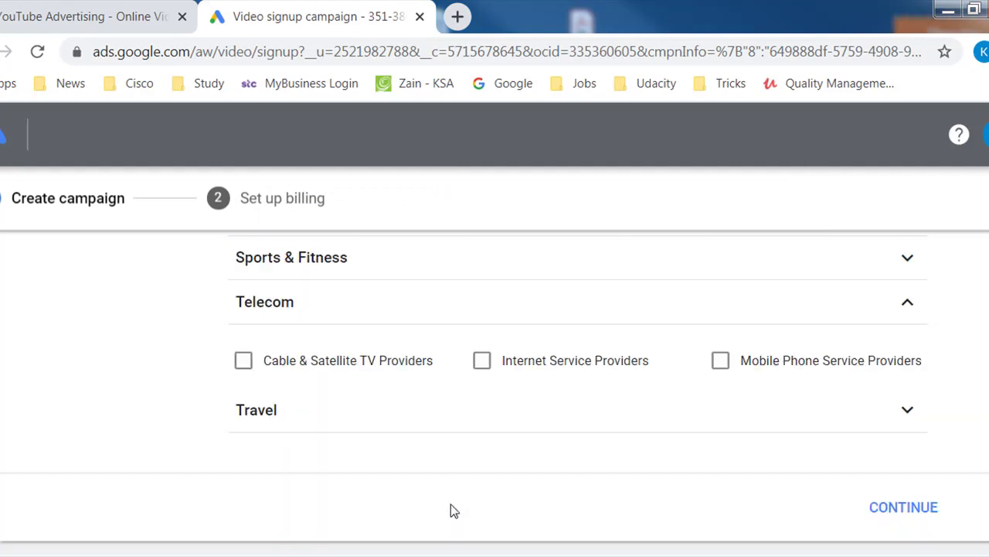
scroll(513, 426, up, 10)
scroll(531, 446, up, 12)
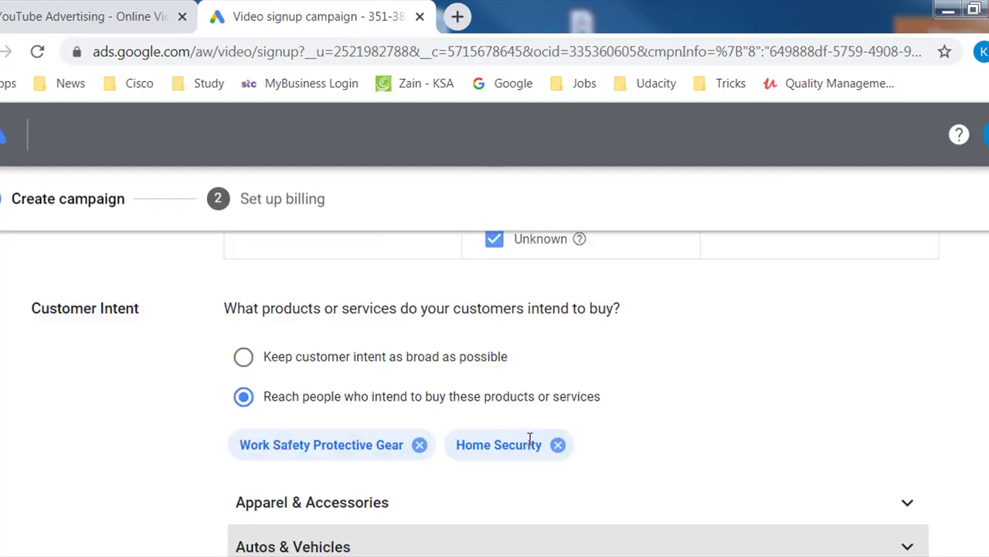
scroll(533, 441, down, 7)
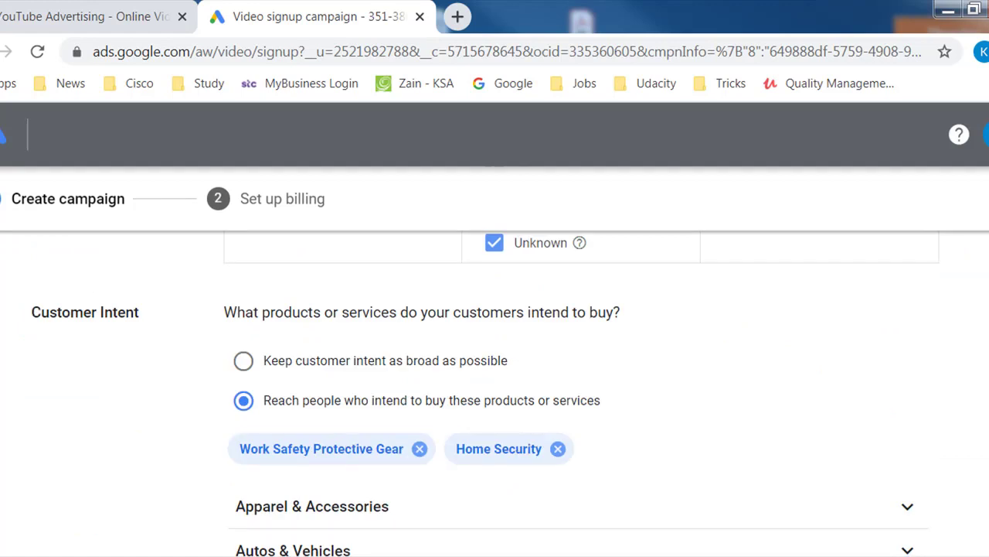
scroll(495, 386, down, 15)
scroll(920, 334, down, 10)
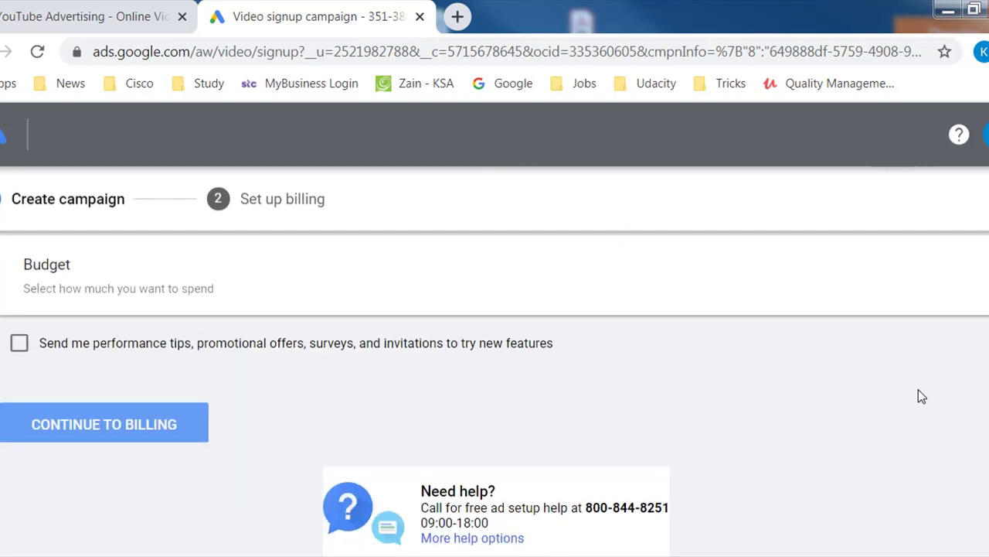
scroll(918, 391, up, 2)
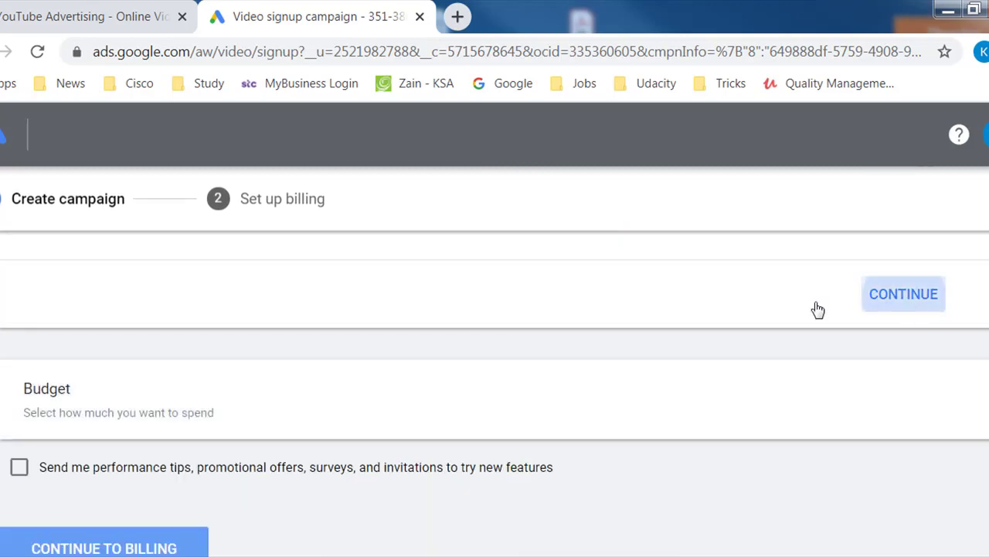
click(909, 308)
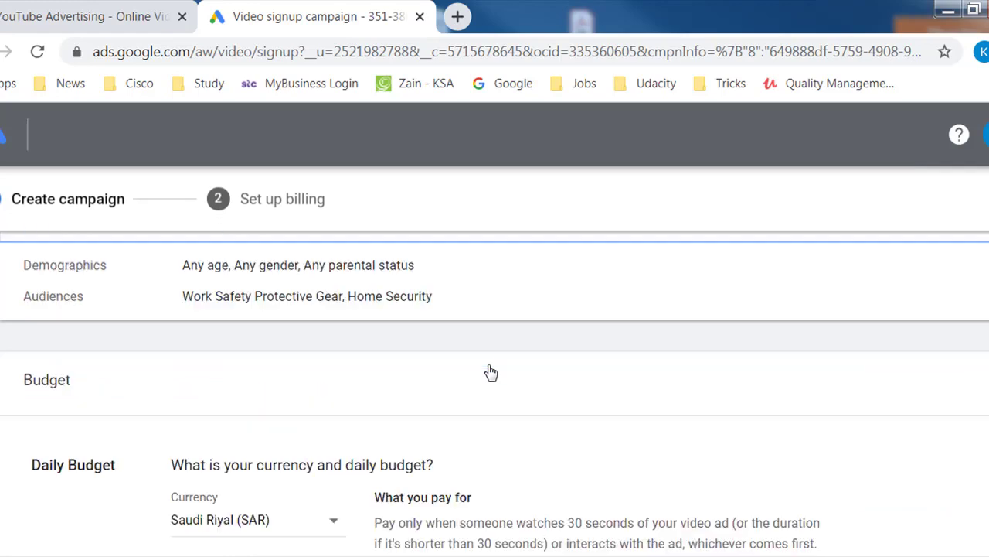
- Set the campaign currency to Moroccan Dirham (MAD) and the daily budget to 100.00
scroll(490, 373, down, 2)
scroll(493, 377, up, 2)
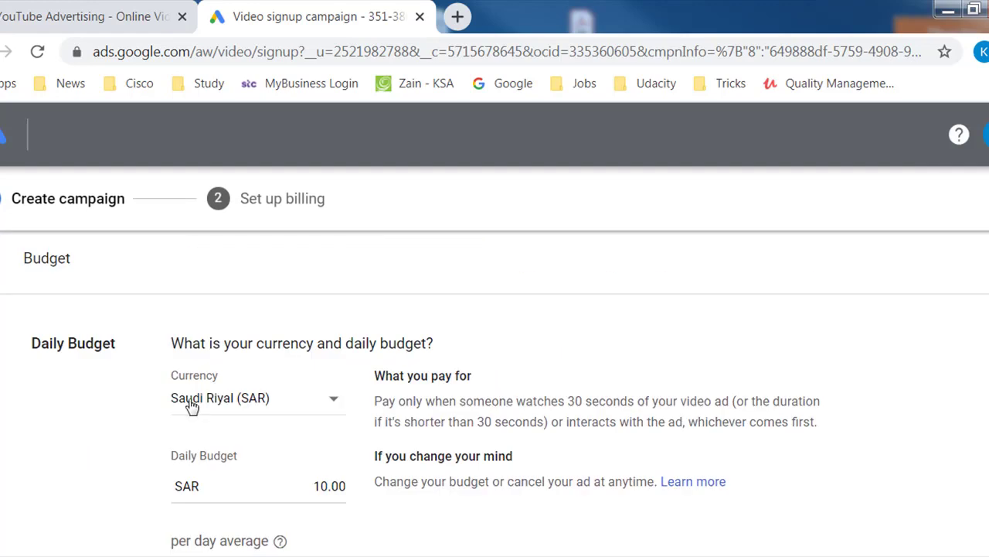
click(223, 399)
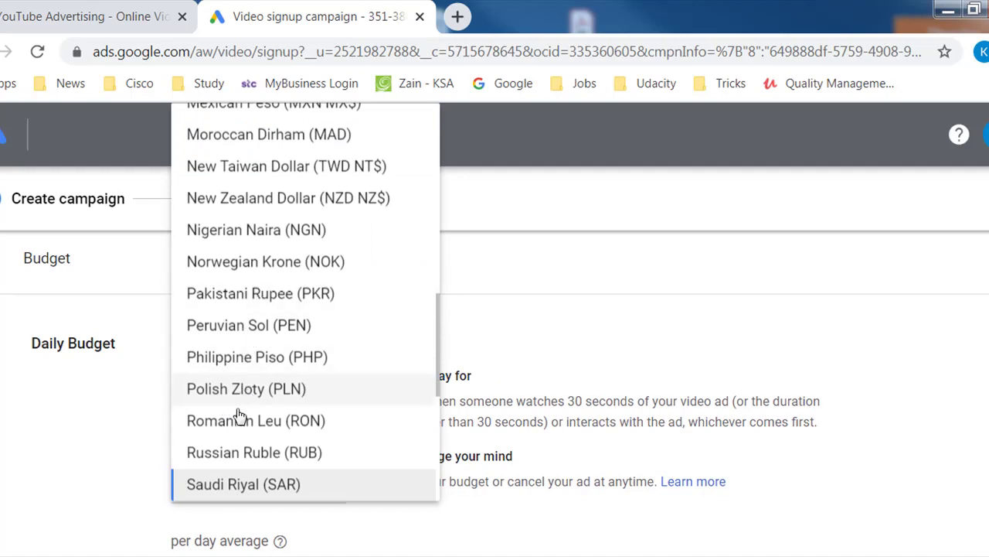
click(251, 141)
click(300, 487)
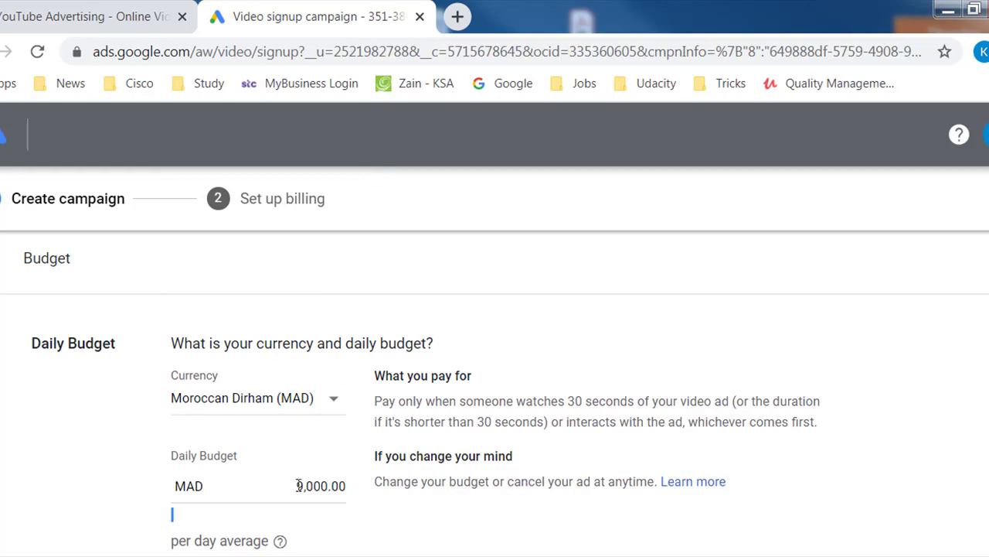
drag(298, 486, 333, 483)
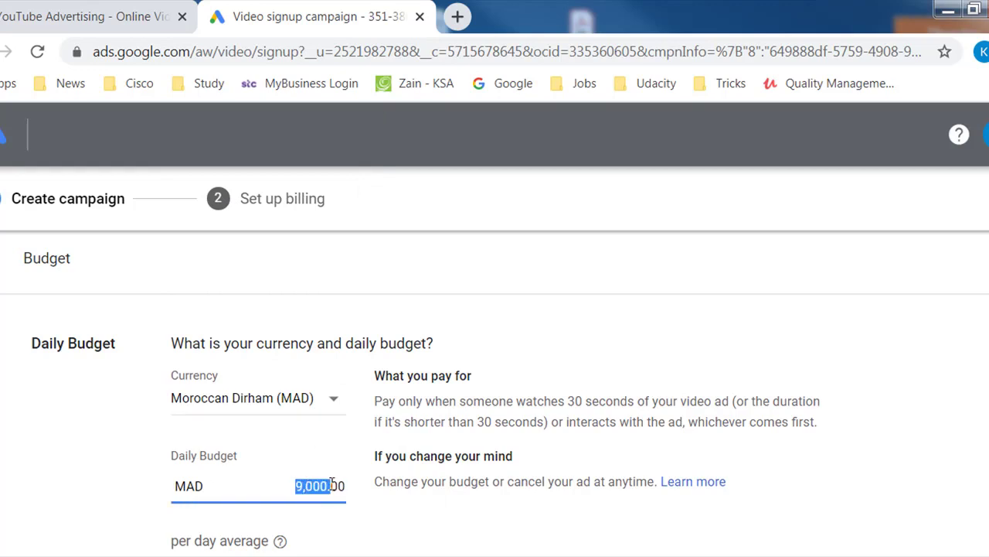
key(BackSpace)
text(100)
- Highlight the Daily Budget label and the Currency label in the Budget section
drag(170, 343, 171, 455)
click(223, 454)
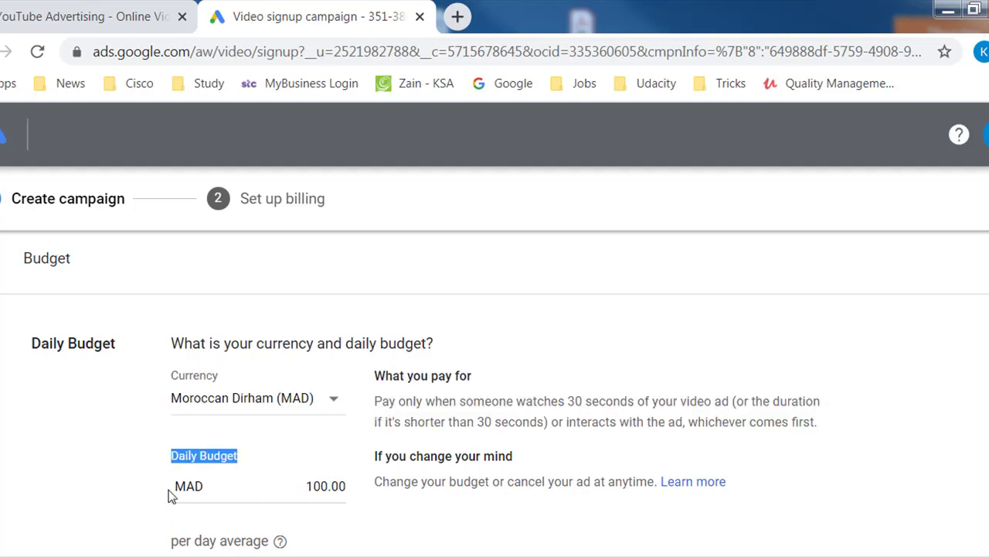
drag(174, 376, 221, 379)
double_click(204, 378)
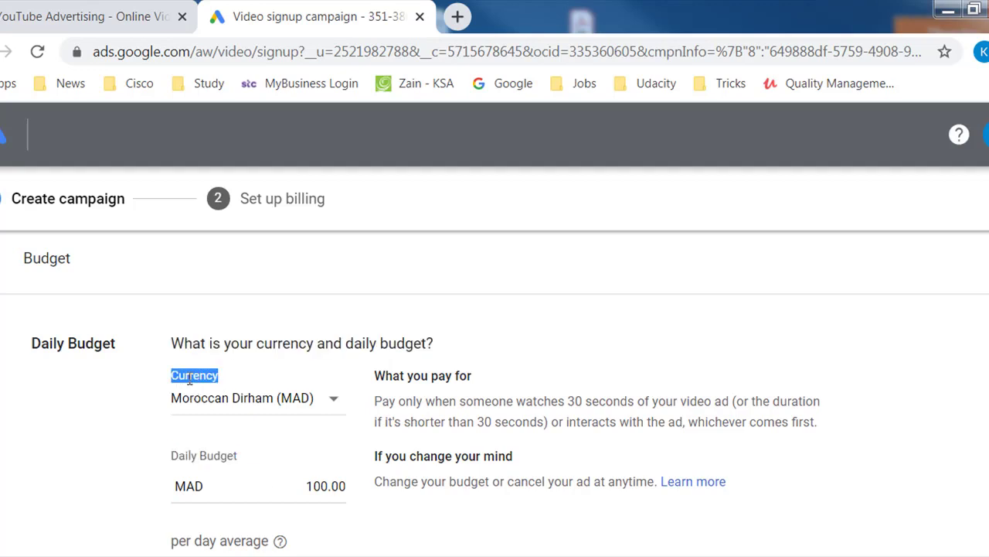
- Continue to billing, review the payment and customer info, and open the business name for editing
scroll(261, 464, down, 3)
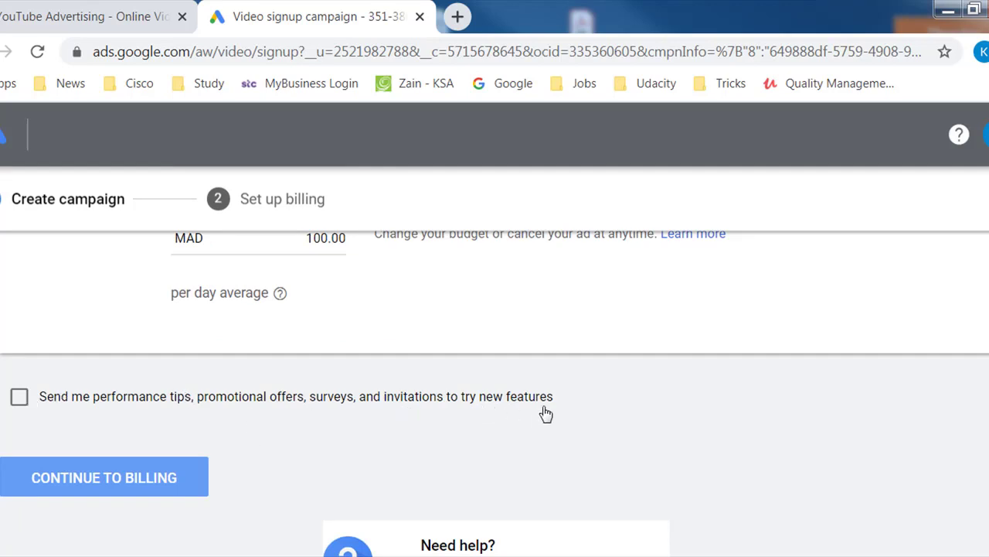
click(125, 478)
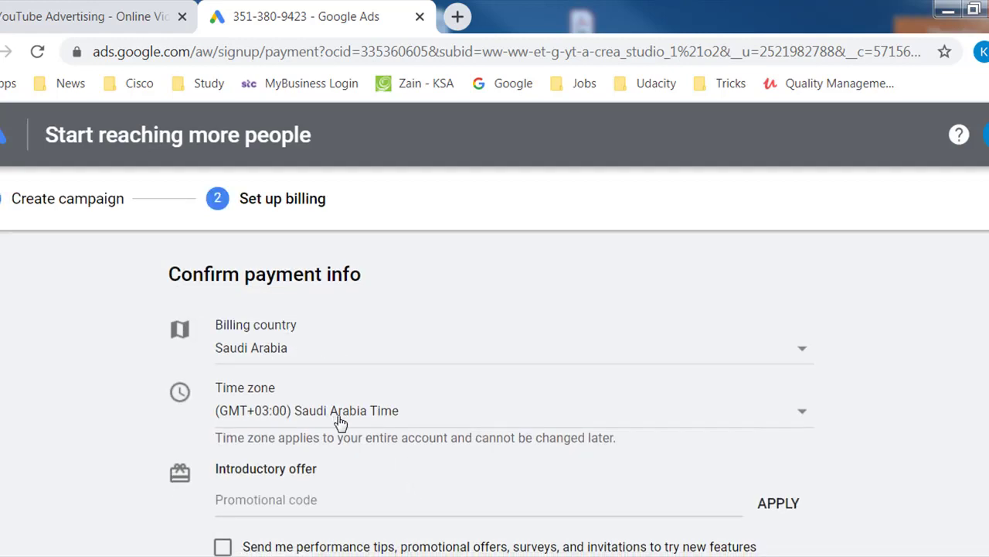
scroll(320, 420, down, 2)
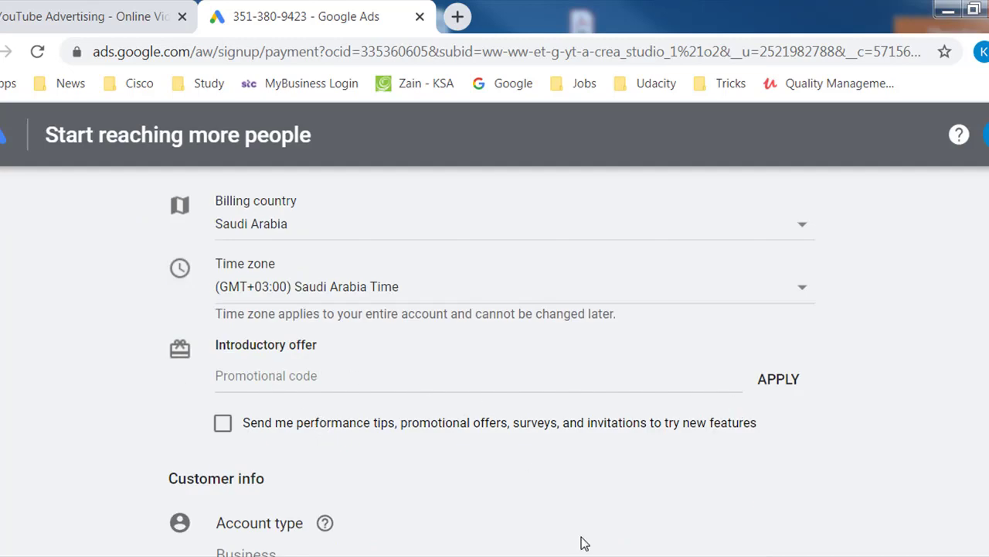
scroll(669, 499, down, 2)
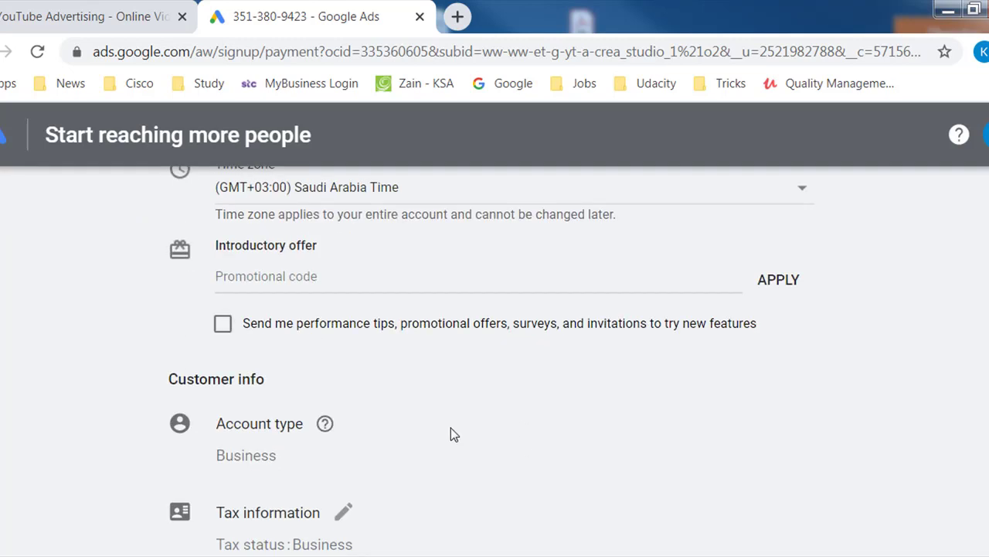
scroll(451, 427, down, 2)
click(335, 508)
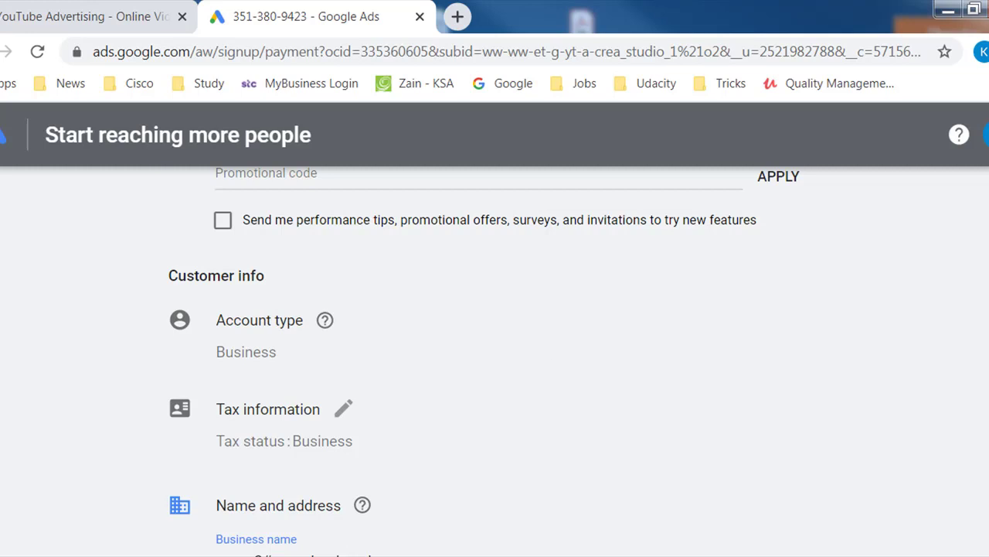
- Switch to Notepad and start a new note a few lines below the existing text: "here you have to put your"
scroll(495, 348, up, 2)
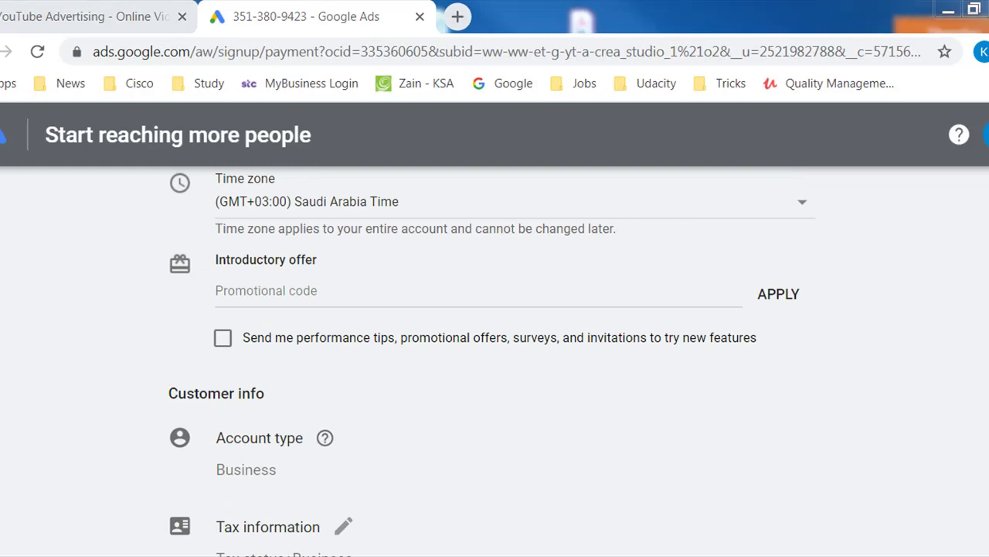
key(alt+Tab)
key(Return)
key(Return)
key(Return)
key(Return)
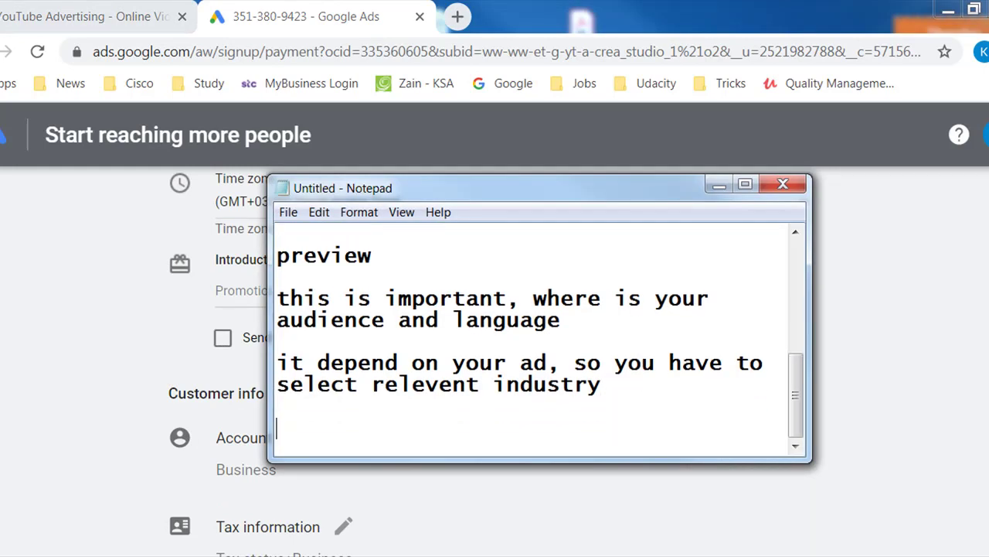
text(here hyou)
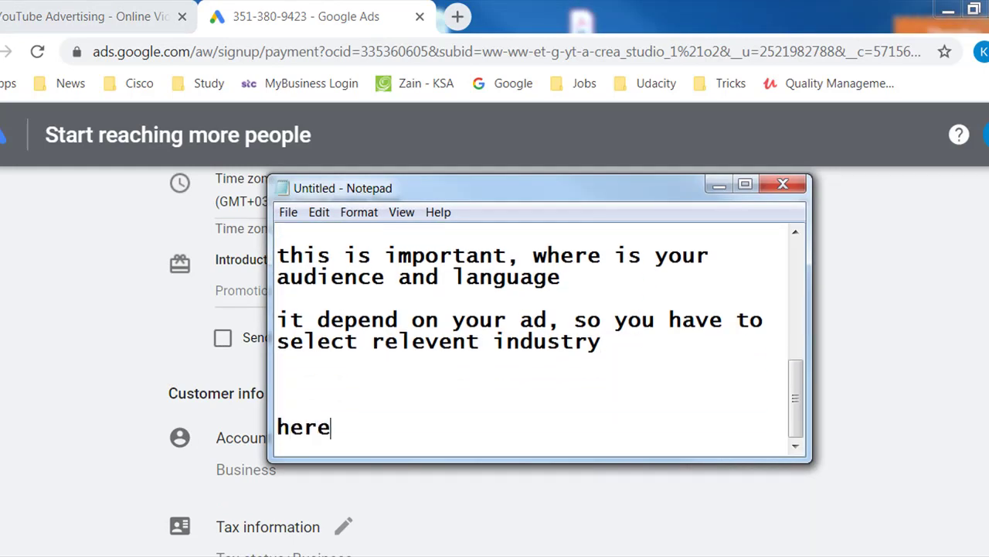
key(BackSpace)
key(BackSpace)
key(BackSpace)
key(BackSpace)
text(ou)
key(BackSpace)
key(BackSpace)
key(BackSpace)
key(BackSpace)
text(you have to put your)
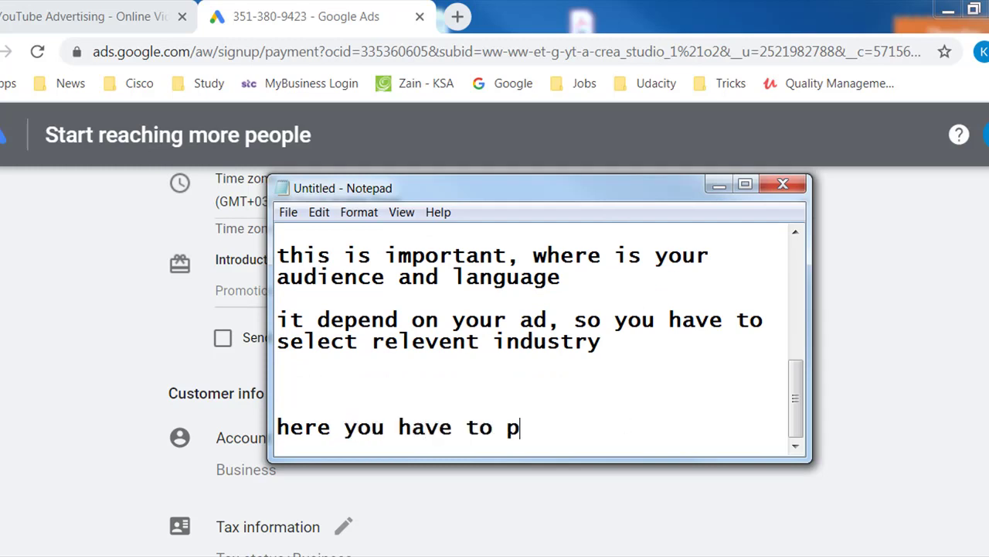
- Replace the wording after "here you have to" in the new note with "fill your address"
key(BackSpace)
key(BackSpace)
key(BackSpace)
key(BackSpace)
key(BackSpace)
key(BackSpace)
key(BackSpace)
key(BackSpace)
key(BackSpace)
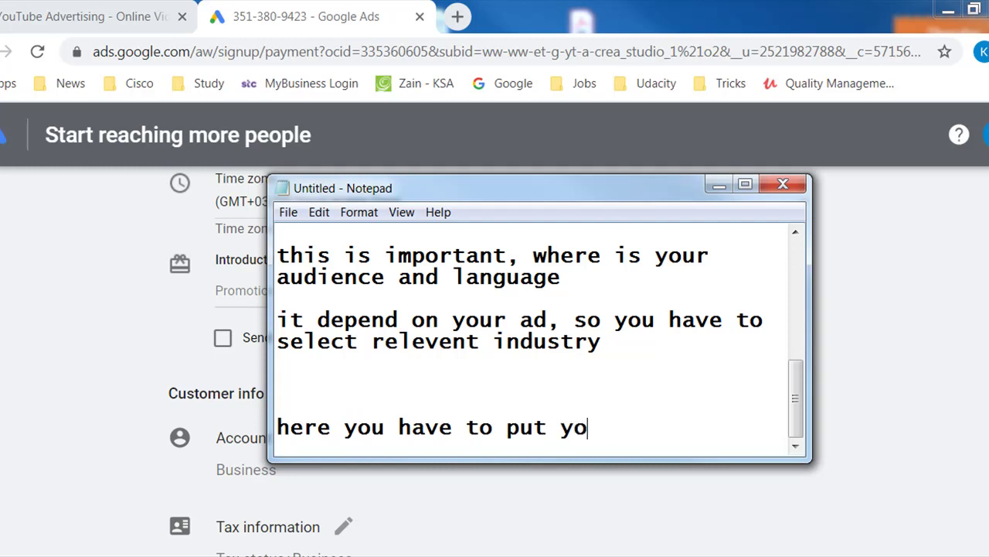
text(fill )
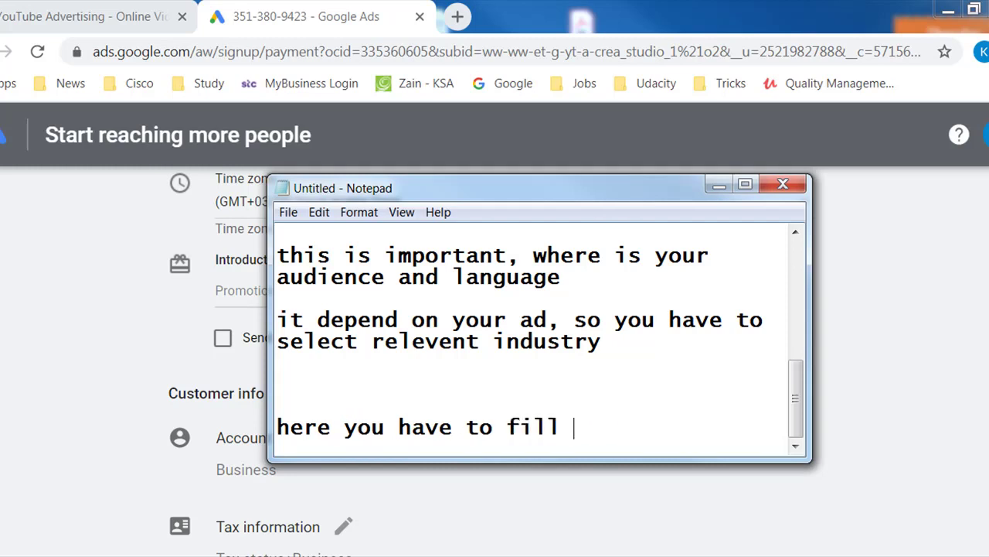
text(your a)
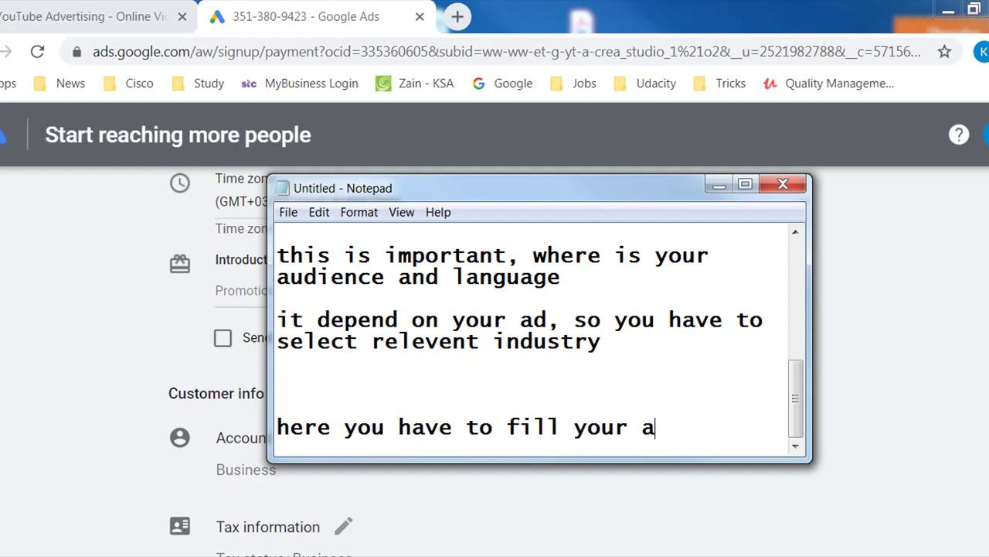
text(ddress)
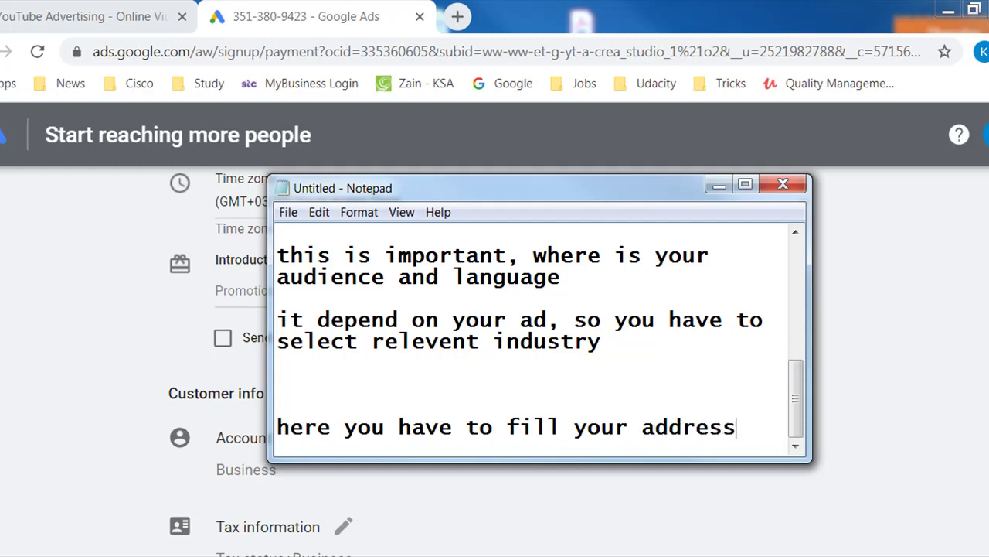
- Complete the note's sentence with "and debet or credit card information." and leave a blank line below it
text( and debet or)
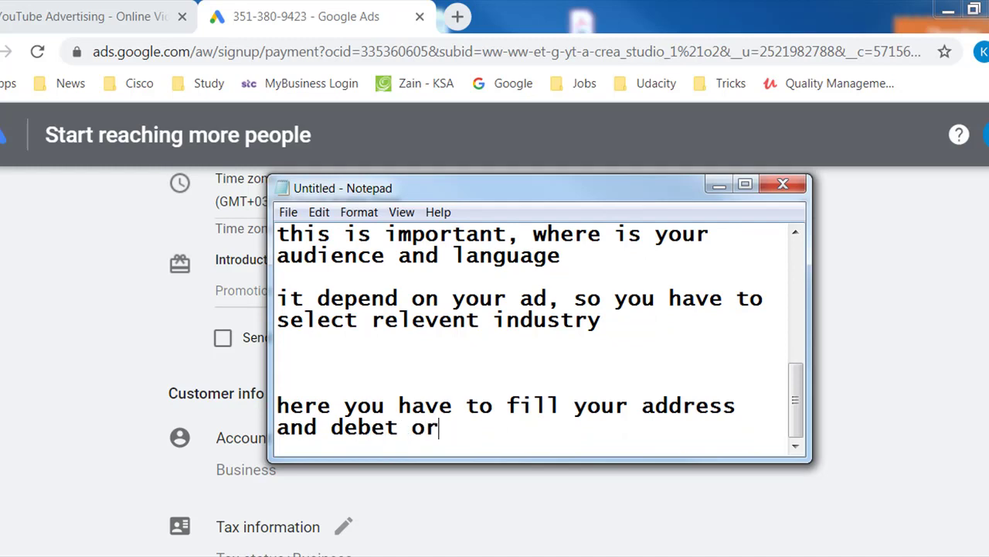
text( credit c)
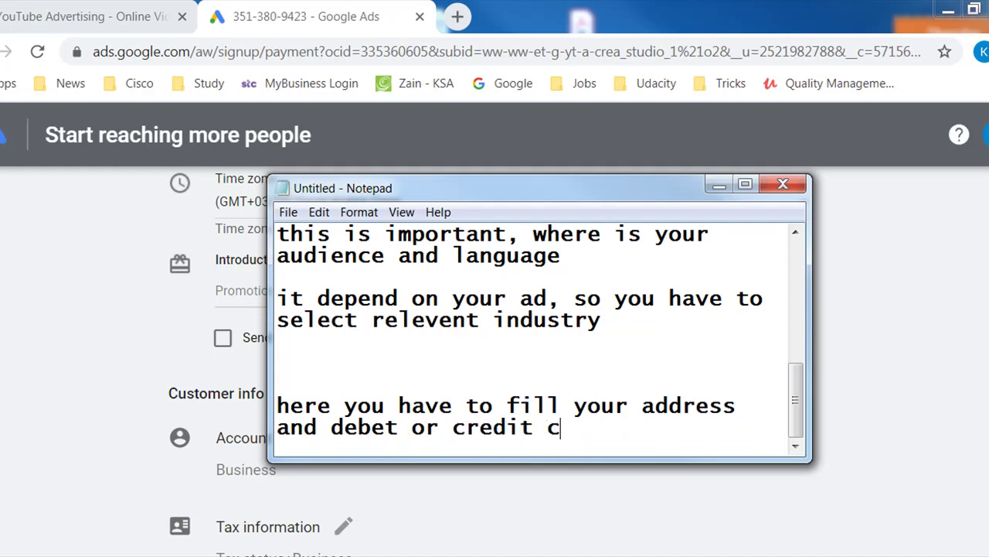
text(ard informaio)
key(BackSpace)
key(BackSpace)
text(tion.)
key(Return)
key(Return)
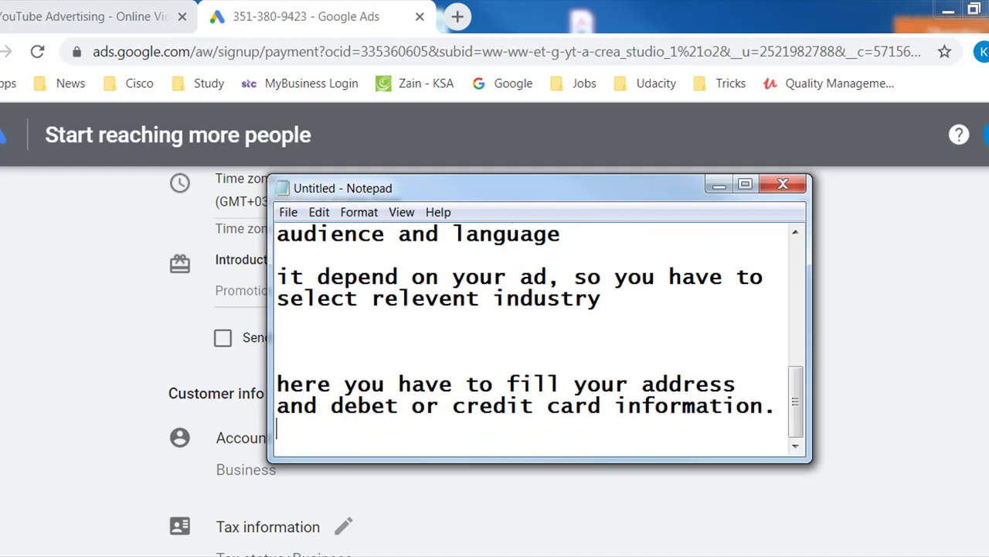
- Add the closing line "and then don!" and begin another line below it with "Enjo"
text(and then don)
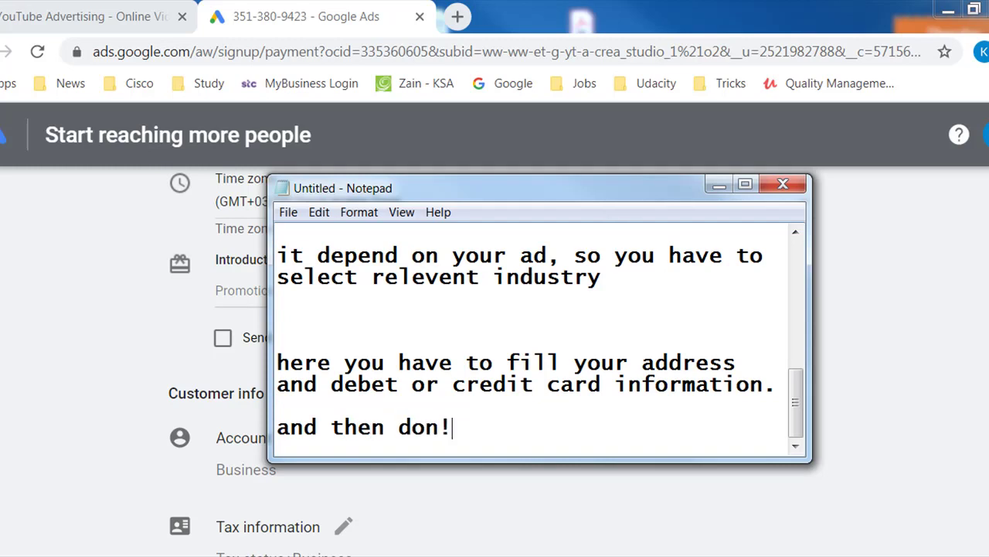
text(!)
key(Return)
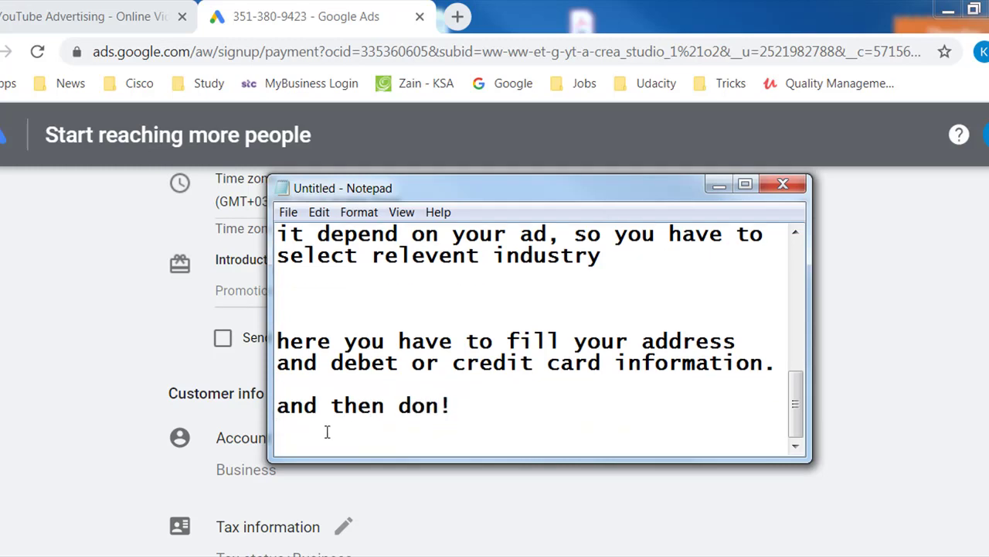
key(Return)
text(Enjo)
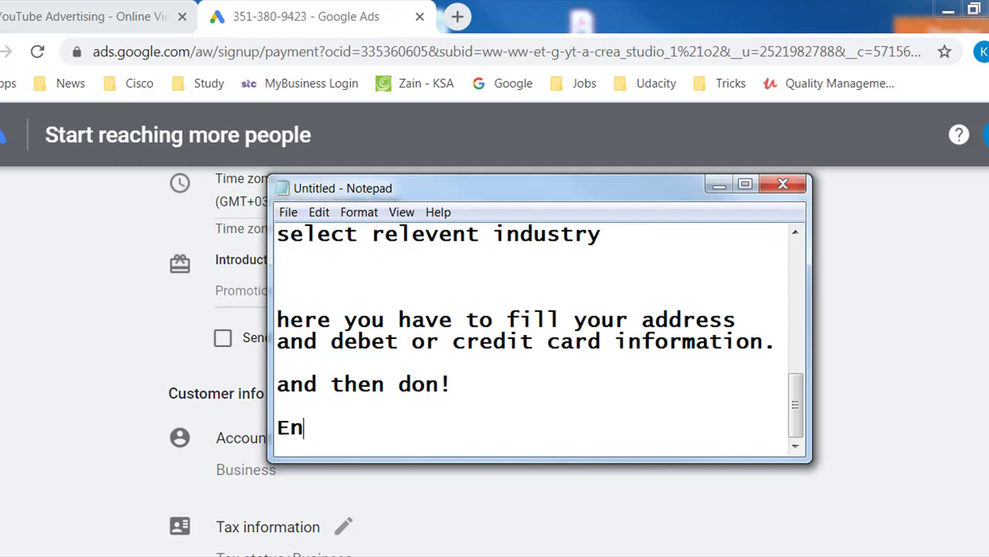